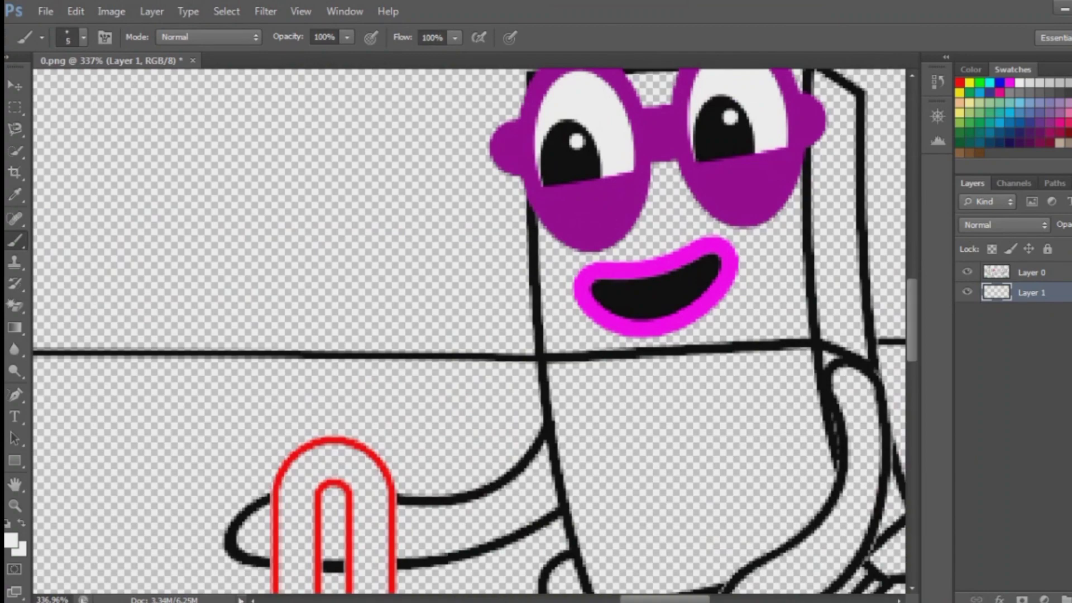
Paint the upper and lower teeth white inside the mouth of the 2 character on Layer 1.
drag(626, 319, 698, 304)
scroll(614, 363, down, 1)
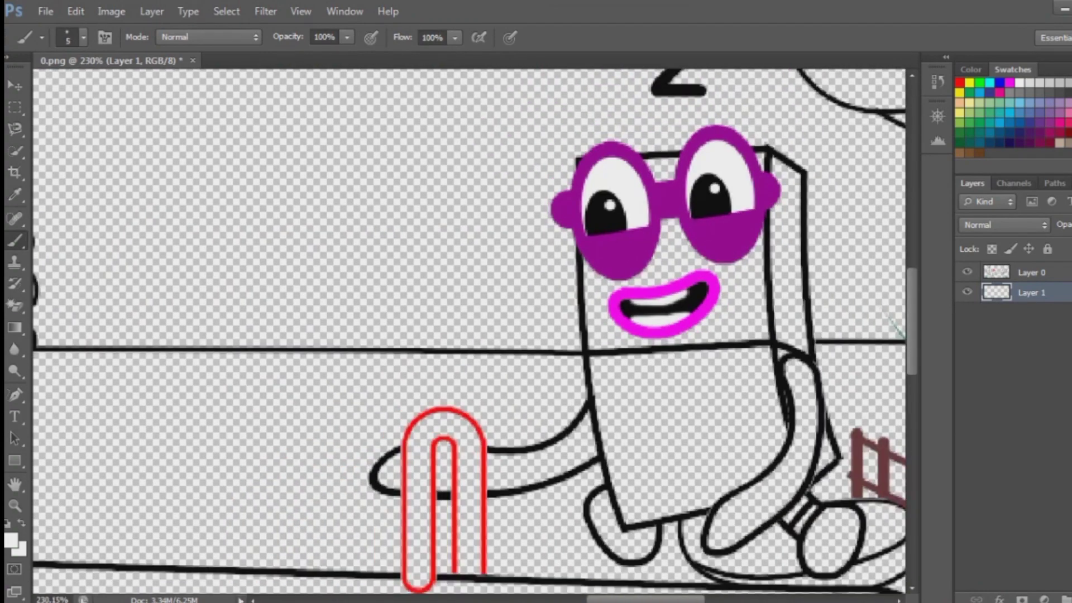
Sample the purple of the glasses and fill the 2 character's outstretched arm behind the red-outlined loop with it.
alt+click(609, 240)
key(bracketright)
scroll(427, 525, up, 2)
mouse_move(628, 392)
mouse_down()
mouse_move(637, 444)
mouse_move(489, 490)
mouse_move(486, 447)
mouse_move(617, 405)
mouse_move(592, 441)
mouse_move(494, 474)
mouse_up()
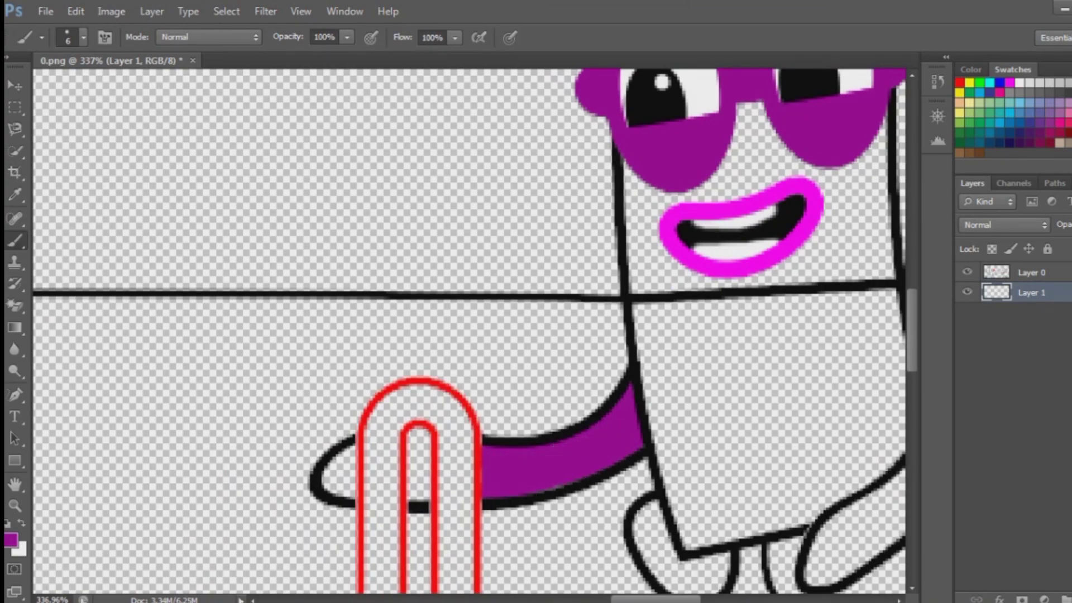
scroll(346, 480, up, 2)
mouse_move(352, 435)
mouse_down()
mouse_move(324, 502)
mouse_move(358, 463)
mouse_up()
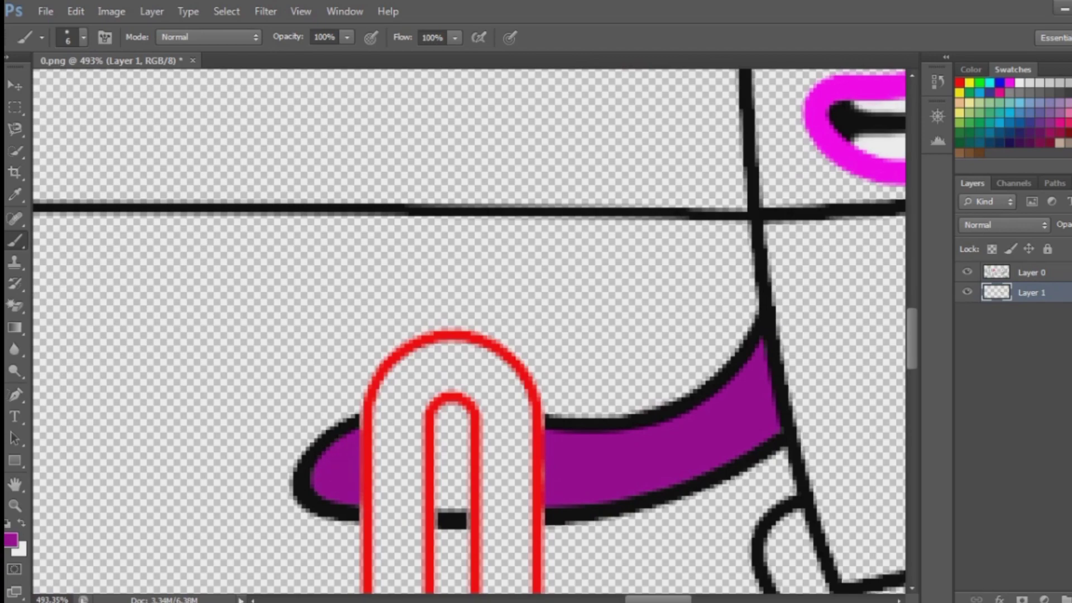
drag(452, 411, 455, 506)
Fill the 2 character's bent arm and the upper band of the ankle beside it with purple.
scroll(447, 446, down, 3)
scroll(793, 363, up, 3)
key(bracketright)
mouse_move(776, 310)
mouse_down()
mouse_move(807, 371)
mouse_move(793, 525)
mouse_up()
scroll(793, 524, down, 3)
mouse_move(793, 358)
mouse_down()
mouse_move(650, 444)
mouse_move(701, 369)
mouse_move(790, 277)
mouse_move(779, 162)
mouse_up()
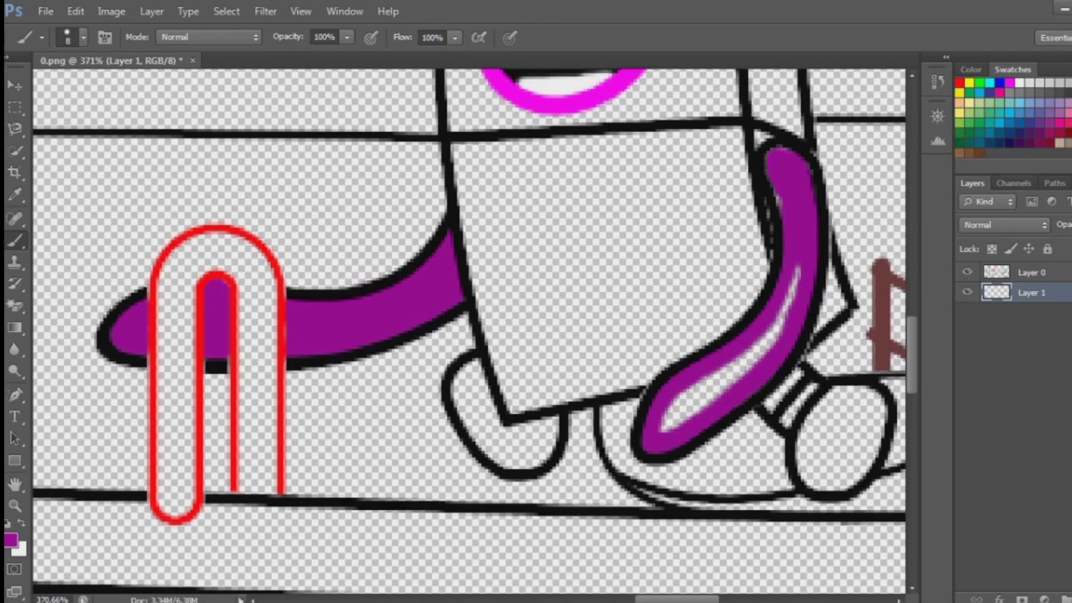
drag(784, 307, 662, 430)
drag(737, 354, 673, 399)
key(h)
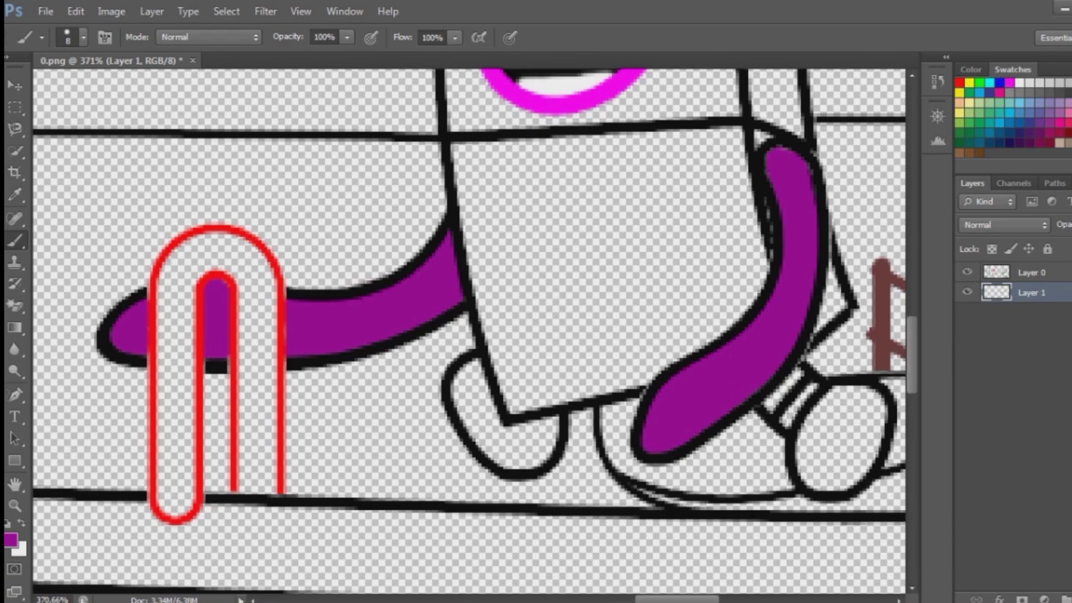
drag(778, 377, 774, 391)
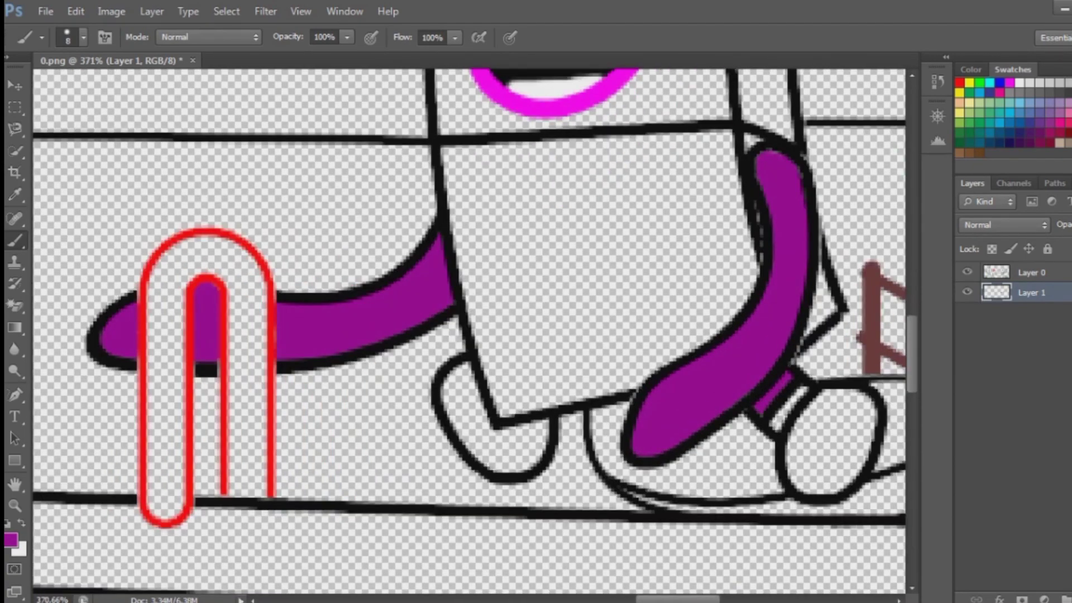
Add a new layer, set the foreground colour to orange, and paint the 2 character's side face and top edge.
scroll(203, 347, down, 3)
scroll(469, 329, up, 1)
key(ctrl+shift+alt+n)
click(10, 539)
key(Return)
scroll(608, 166, up, 2)
drag(620, 147, 648, 160)
key(bracketright)
key(bracketright)
key(bracketright)
mouse_move(773, 142)
mouse_down()
mouse_move(778, 213)
mouse_move(793, 162)
mouse_move(781, 466)
mouse_move(835, 519)
mouse_up()
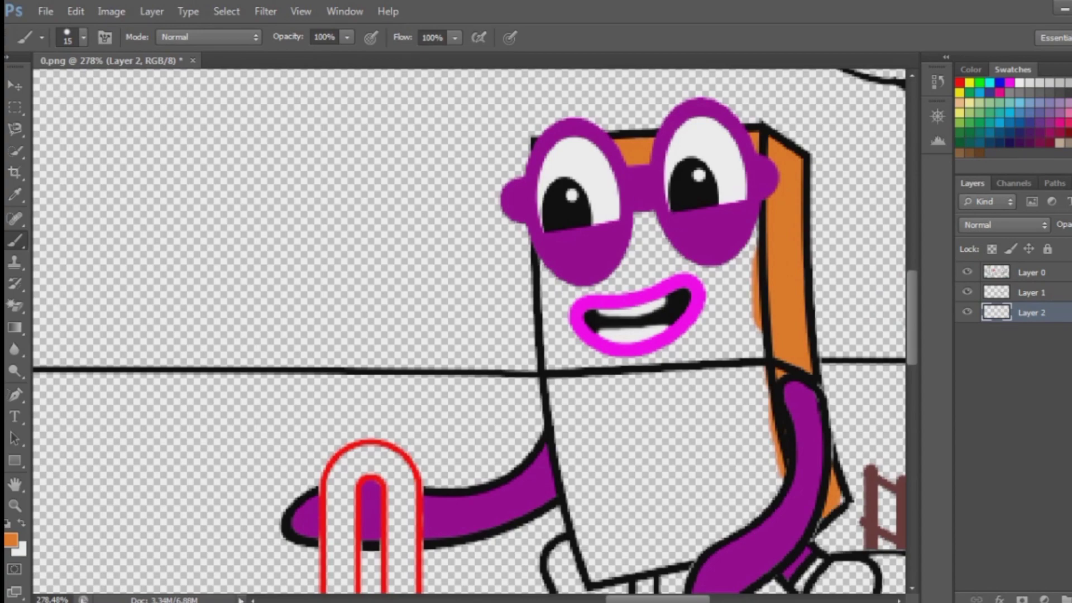
Fill the front of both of the 2 character's blocks with orange on Layer 2.
mouse_move(765, 519)
mouse_down()
mouse_move(737, 223)
mouse_move(703, 268)
mouse_move(636, 223)
mouse_up()
mouse_move(659, 469)
mouse_down()
mouse_move(648, 550)
mouse_move(591, 558)
mouse_move(564, 390)
mouse_move(564, 277)
mouse_move(603, 285)
mouse_move(602, 536)
mouse_up()
drag(622, 385, 625, 503)
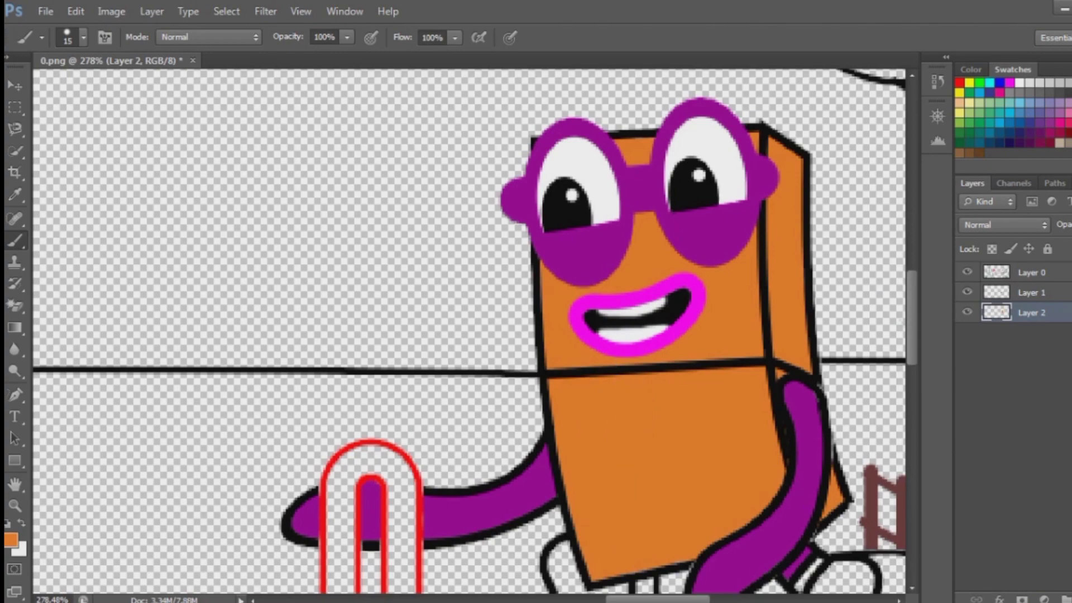
Paint both of the 2 character's feet orange and sample white at the ankle band.
scroll(469, 335, down, 3)
mouse_move(564, 391)
mouse_down()
mouse_move(559, 430)
mouse_move(614, 447)
mouse_move(591, 463)
mouse_up()
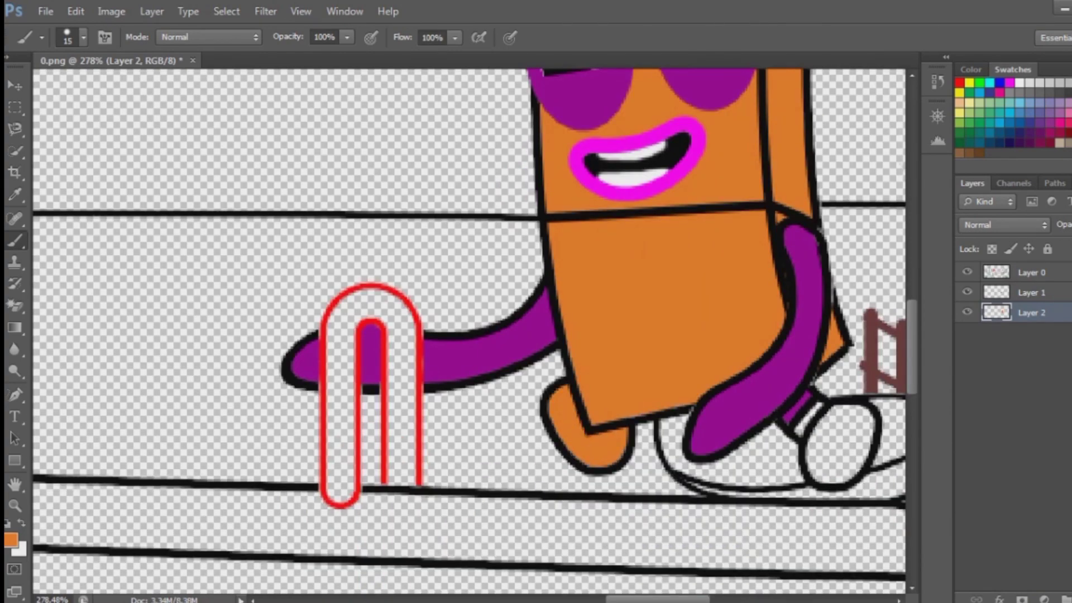
mouse_move(826, 458)
mouse_down()
mouse_move(854, 416)
mouse_move(832, 475)
mouse_up()
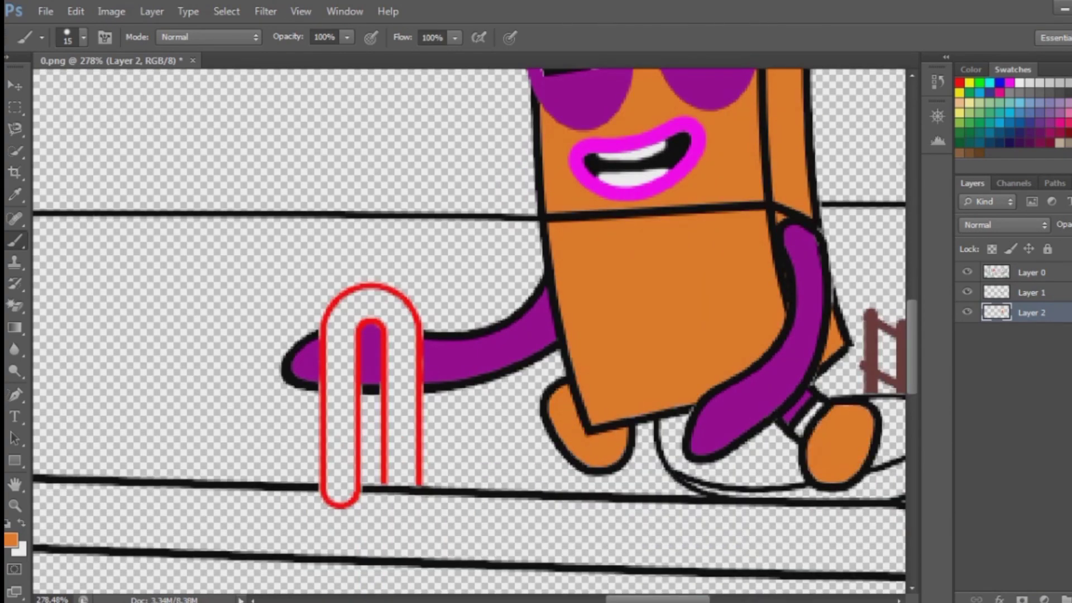
alt+click(807, 416)
key(bracketleft)
scroll(815, 407, up, 3)
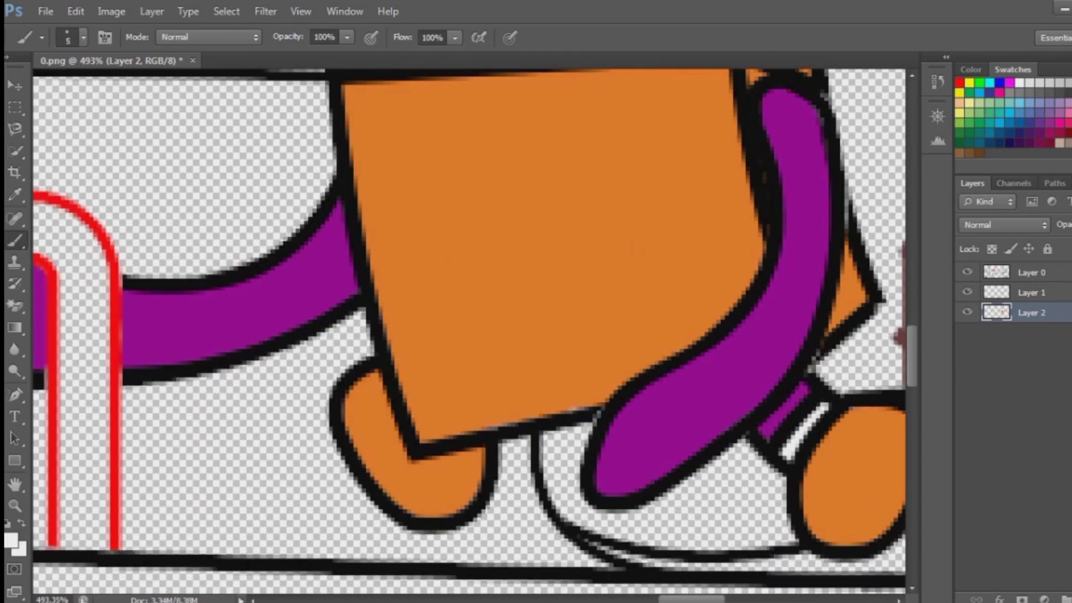
Fill the inside of the 10 character's mouth with black on Layer 1, using a 15 px brush.
scroll(288, 324, down, 10)
scroll(289, 324, up, 5)
key(d)
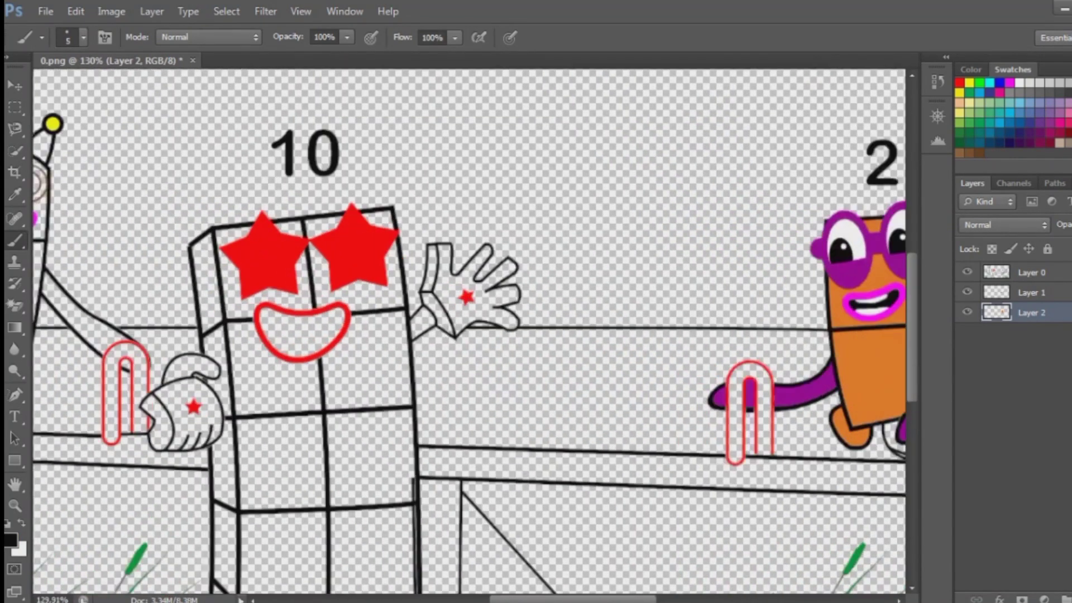
scroll(275, 330, up, 1)
key(bracketright)
key(bracketright)
key(bracketright)
key(bracketright)
key(bracketright)
key(bracketright)
key(bracketright)
key(bracketright)
key(bracketright)
key(bracketright)
key(bracketright)
key(alt+bracketright)
key(bracketleft)
key(bracketleft)
key(bracketleft)
scroll(277, 329, up, 6)
mouse_move(251, 304)
mouse_down()
mouse_move(402, 310)
mouse_move(290, 368)
mouse_move(366, 329)
mouse_up()
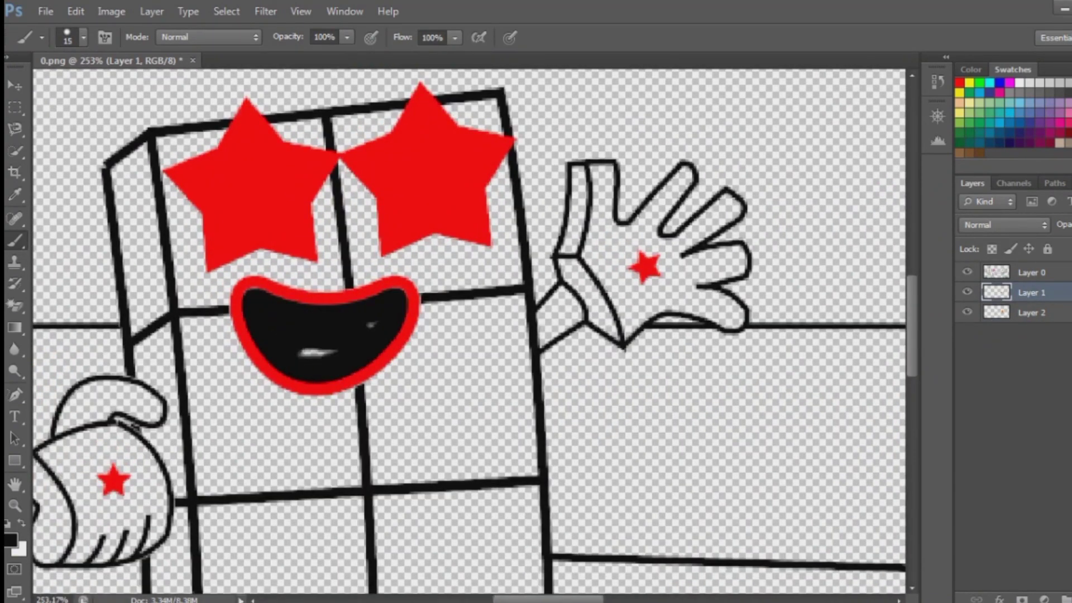
Paint white upper and lower teeth inside the 10 character's mouth.
key(x)
mouse_move(273, 306)
mouse_down()
mouse_move(316, 318)
mouse_move(375, 303)
mouse_up()
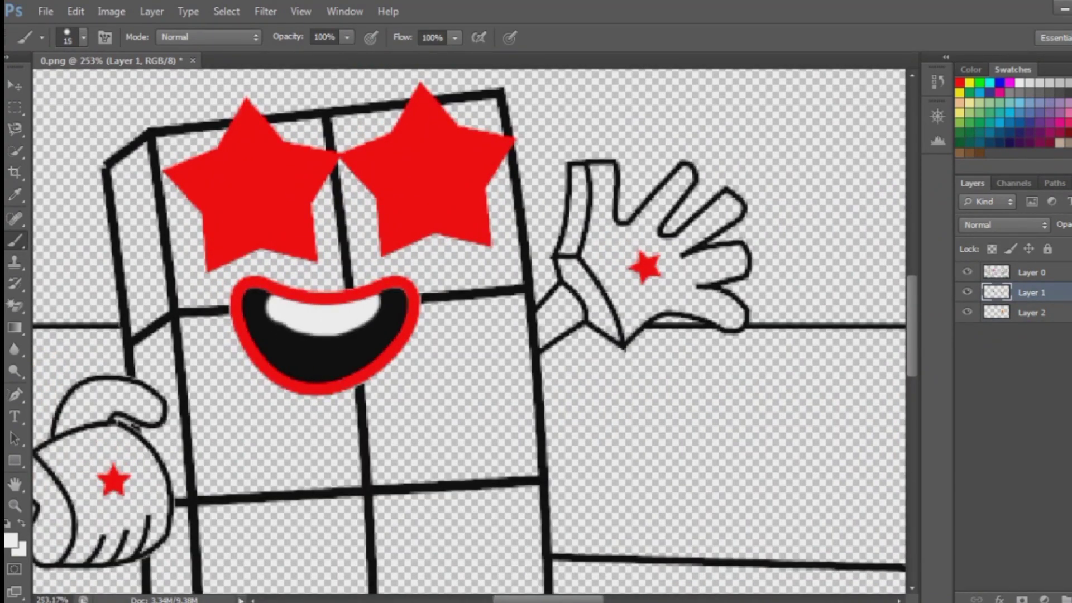
drag(278, 358, 363, 353)
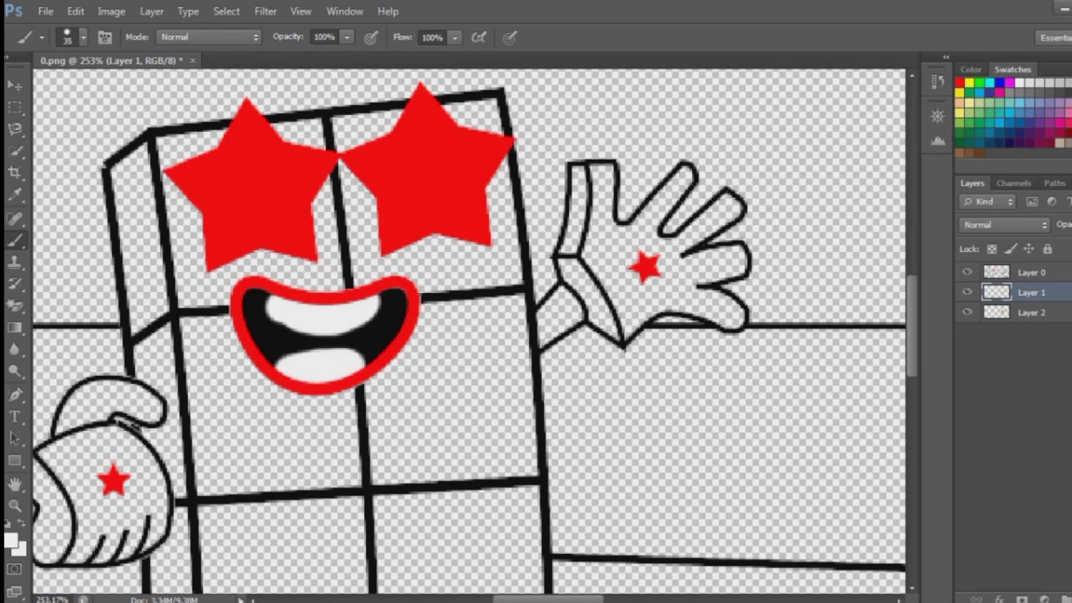
Add white round eyes with small black pupils on the 10 character's two red stars, on Layer 0.
click(1031, 273)
click(246, 190)
click(426, 166)
key(x)
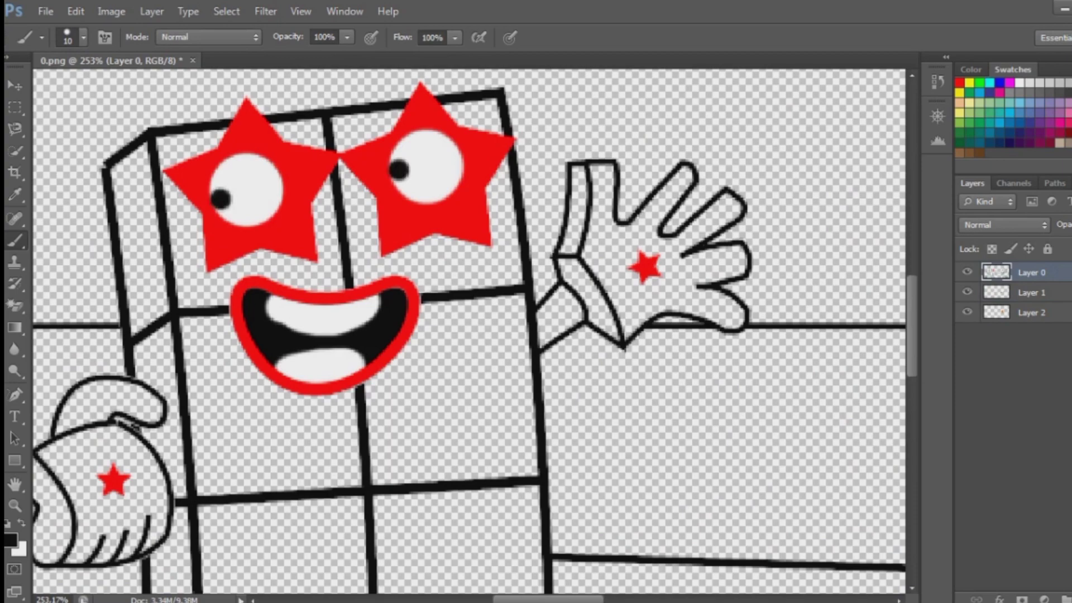
Paint the 10 character's raised wrist and glove cuff dark red on Layer 1.
click(1031, 292)
key(x)
click(1067, 159)
drag(573, 297, 555, 323)
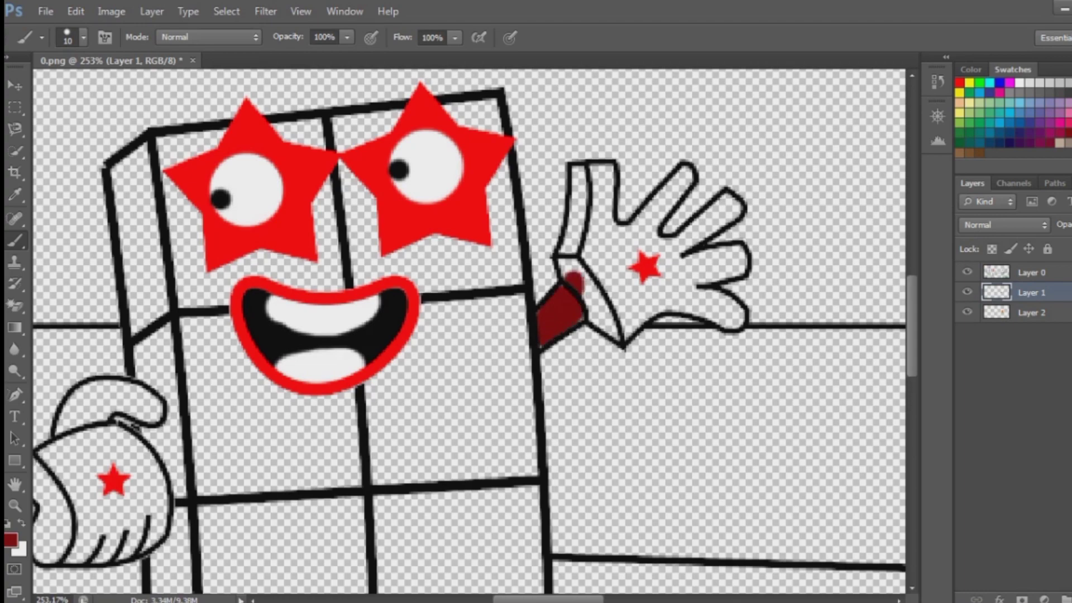
drag(578, 268, 580, 195)
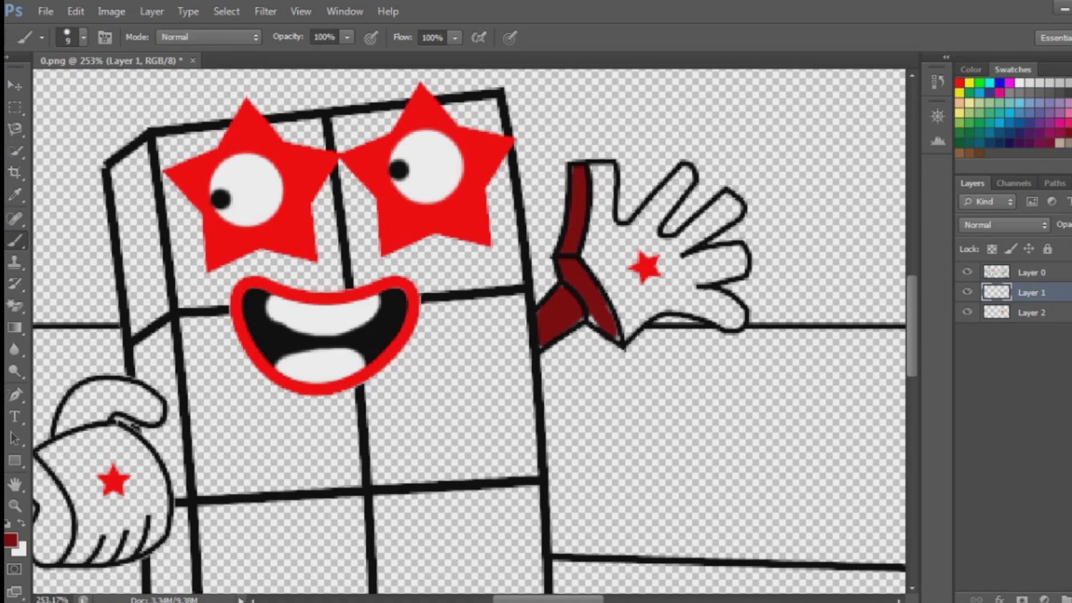
Fill the 10 character's raised open glove with white on Layer 2, keeping the red star.
scroll(593, 186, up, 2)
key(alt+bracketleft)
mouse_move(600, 163)
mouse_down()
mouse_move(605, 275)
mouse_move(633, 353)
mouse_move(667, 325)
mouse_move(767, 342)
mouse_move(746, 319)
mouse_move(757, 219)
mouse_move(684, 208)
mouse_move(701, 180)
mouse_move(631, 290)
mouse_up()
scroll(635, 293, down, 2)
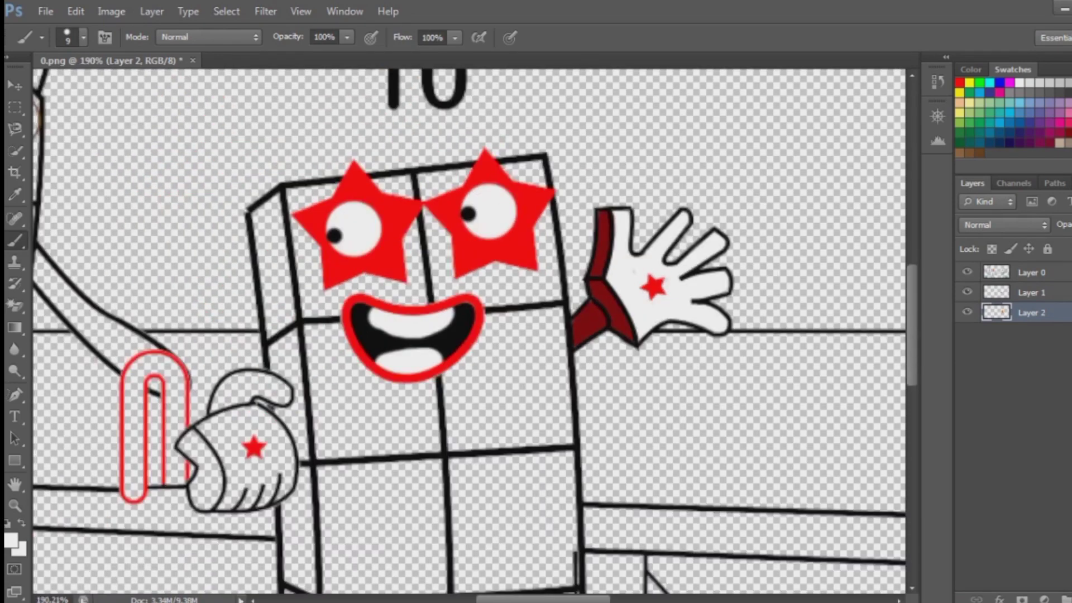
Sample the dark red of the raised cuff and fill the lowered glove's thumb shape and cuff with it.
alt+click(619, 313)
scroll(197, 413, up, 2)
mouse_move(180, 413)
mouse_down()
mouse_move(212, 394)
mouse_move(193, 388)
mouse_move(282, 402)
mouse_move(263, 371)
mouse_up()
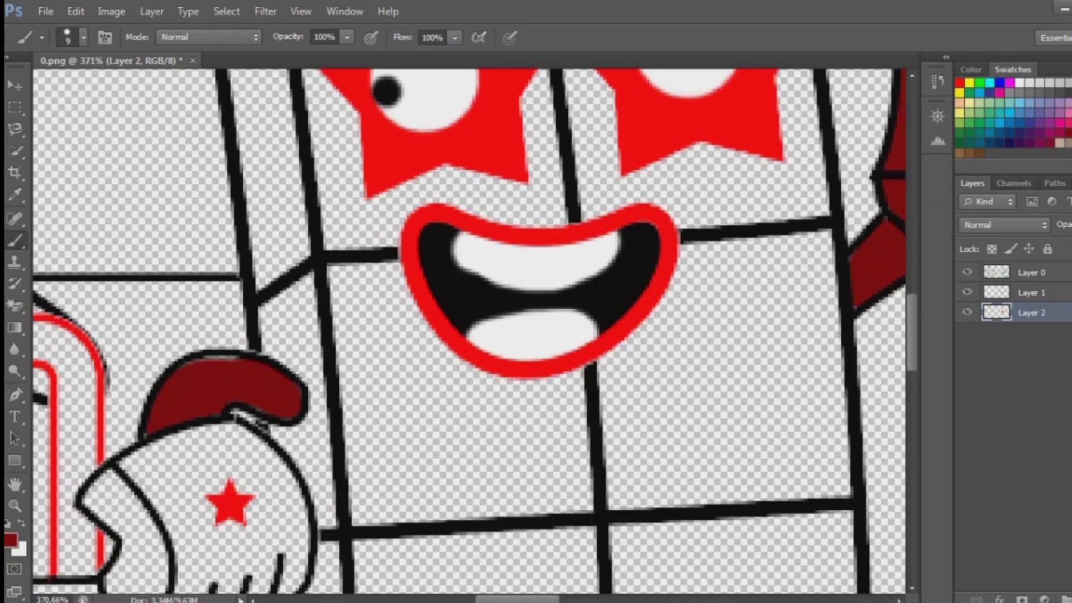
scroll(203, 412, down, 1)
scroll(168, 475, up, 2)
drag(98, 475, 131, 512)
mouse_move(145, 391)
mouse_down()
mouse_move(201, 457)
mouse_move(167, 447)
mouse_move(148, 503)
mouse_move(167, 533)
mouse_up()
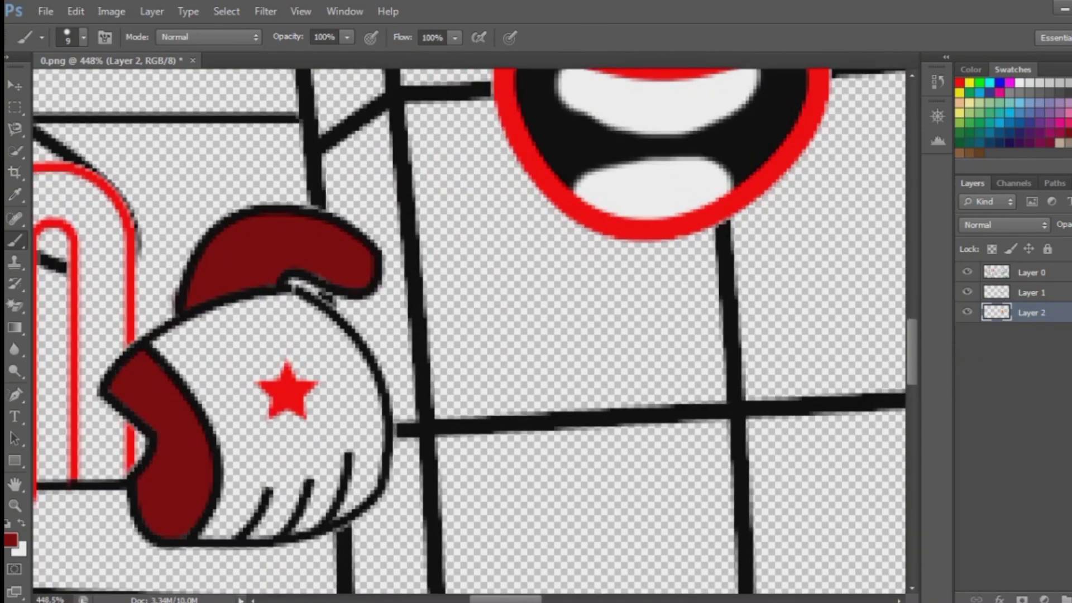
Fill the palm and fingers of the 10 character's lowered glove with white around the red star.
mouse_move(154, 355)
mouse_down()
mouse_move(252, 316)
mouse_move(343, 363)
mouse_move(371, 419)
mouse_move(377, 503)
mouse_move(235, 519)
mouse_move(237, 442)
mouse_move(257, 464)
mouse_move(262, 357)
mouse_up()
drag(315, 481, 335, 425)
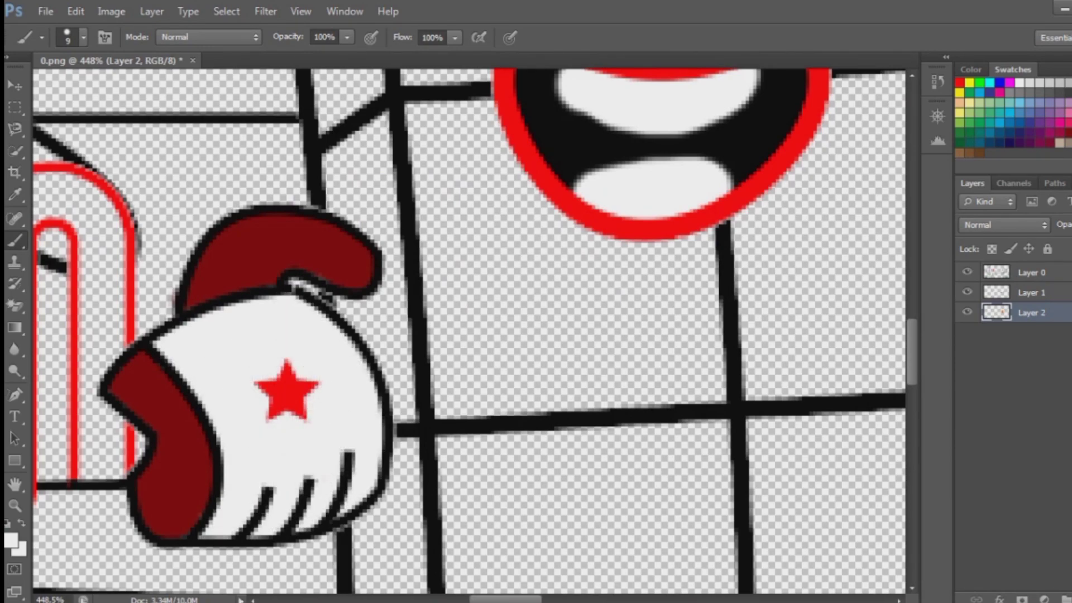
Sample the glove star's red and paint the upper part of the 10 character's side face, around the thumb and glove.
alt+click(287, 390)
scroll(286, 389, down, 3)
mouse_move(370, 108)
mouse_down()
mouse_move(402, 382)
mouse_move(365, 349)
mouse_move(346, 120)
mouse_move(381, 318)
mouse_up()
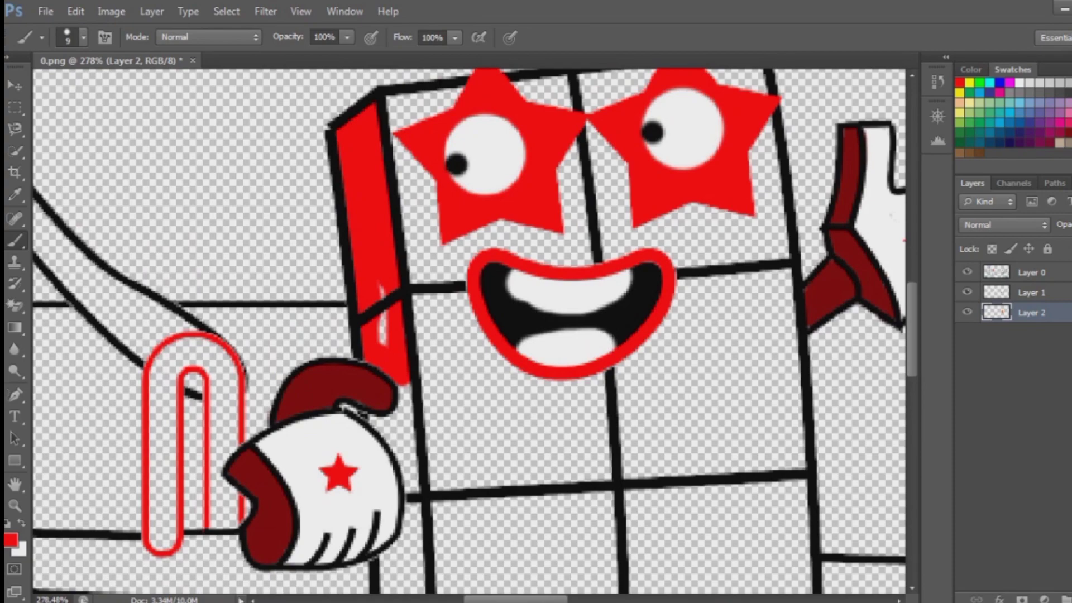
scroll(403, 426, up, 2)
drag(413, 365, 402, 441)
key([)
key([)
key([)
key([)
scroll(357, 414, up, 1)
mouse_move(320, 399)
mouse_down()
mouse_move(387, 437)
mouse_move(430, 550)
mouse_move(408, 143)
mouse_move(440, 198)
mouse_move(450, 301)
mouse_up()
scroll(430, 549, down, 1)
mouse_move(433, 236)
mouse_down()
mouse_move(416, 299)
mouse_move(429, 327)
mouse_up()
Continue filling the 10 character's side face with red below the glove down to the bottom corner.
key(])
key(])
scroll(424, 324, down, 3)
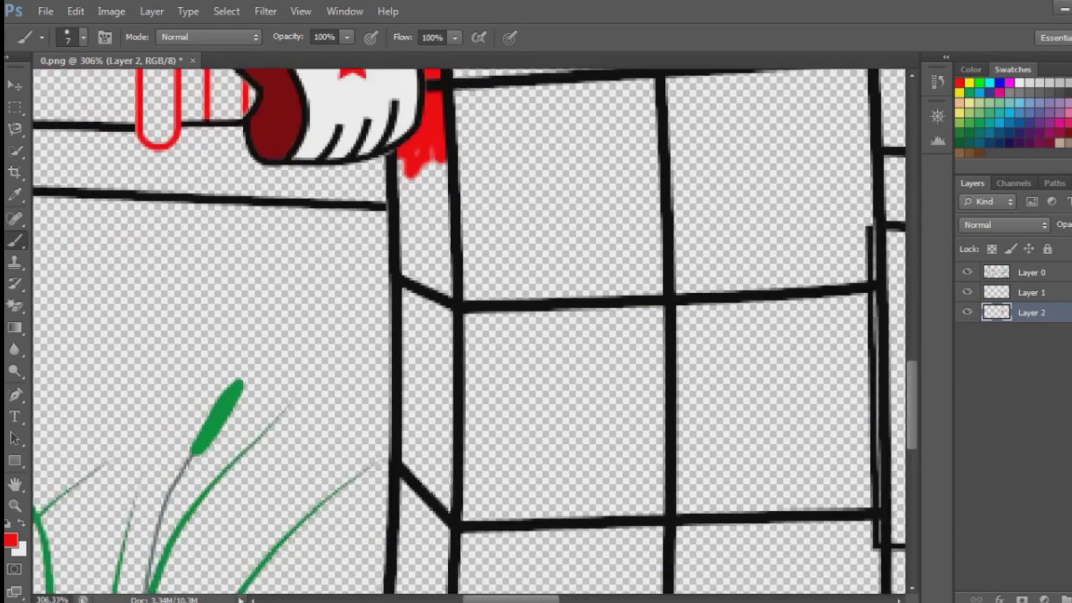
drag(442, 173, 438, 276)
key(])
drag(438, 321, 427, 539)
scroll(427, 539, down, 3)
mouse_move(438, 371)
mouse_down()
mouse_move(430, 475)
mouse_move(402, 402)
mouse_move(411, 243)
mouse_up()
scroll(410, 243, up, 2)
mouse_move(412, 530)
mouse_down()
mouse_move(422, 313)
mouse_move(428, 459)
mouse_up()
key(])
key(])
drag(421, 415, 425, 562)
scroll(424, 561, down, 5)
drag(422, 321, 419, 443)
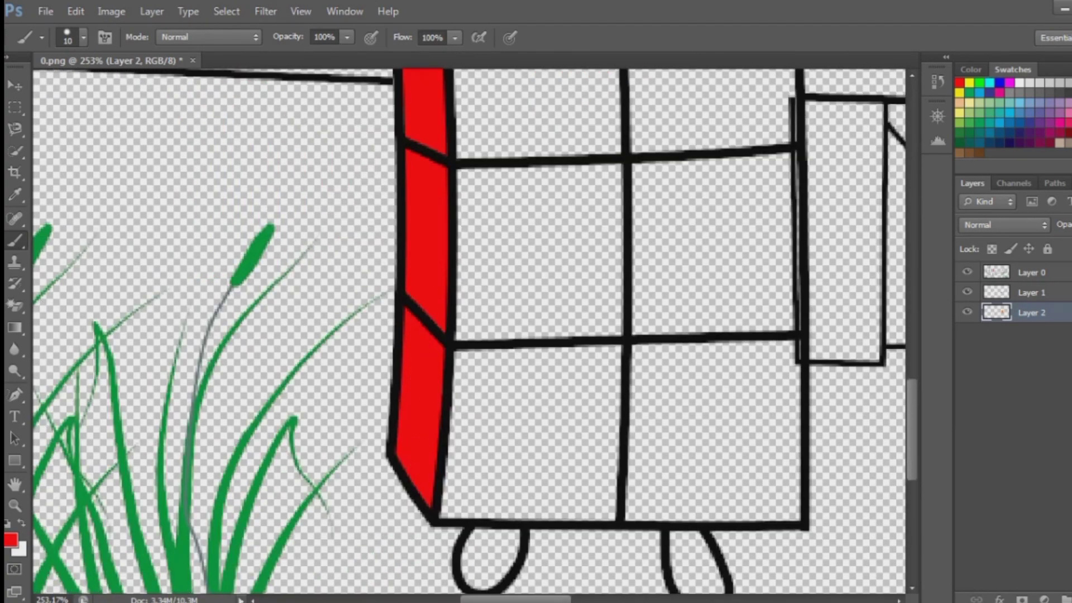
Choose a dark red swatch and fill both of the 10 character's feet.
click(1058, 133)
scroll(486, 536, up, 1)
mouse_move(503, 520)
mouse_down()
mouse_move(511, 536)
mouse_move(466, 536)
mouse_up()
mouse_move(699, 519)
mouse_down()
mouse_move(738, 565)
mouse_move(709, 575)
mouse_up()
scroll(704, 559, down, 2)
scroll(722, 497, down, 2)
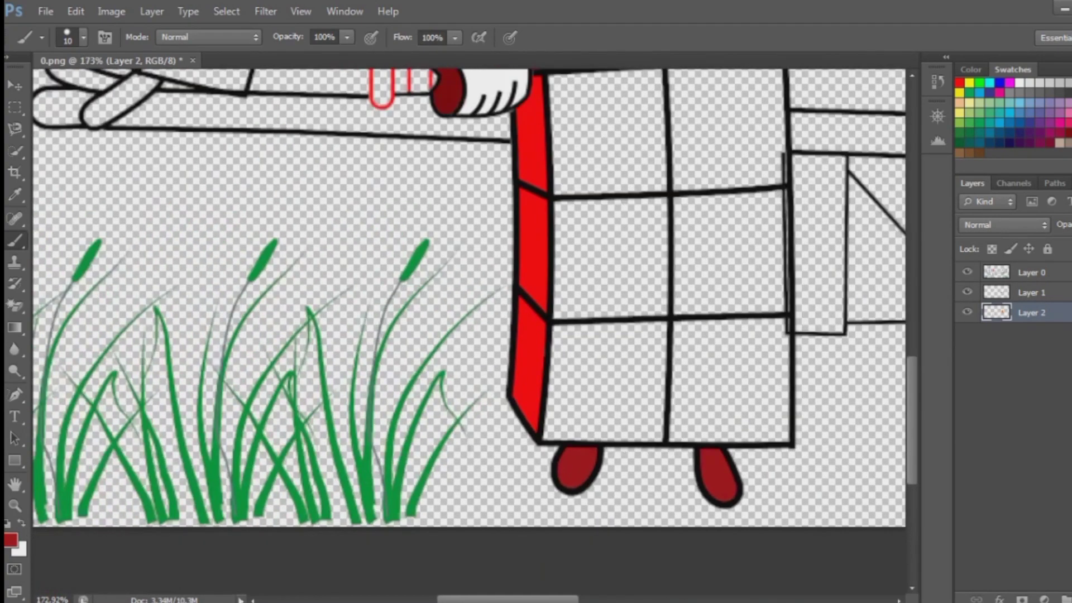
Paint white over the stray vertical line inside the 10 character's lower edge on Layer 0.
scroll(722, 485, down, 1)
key(alt+bracketright)
key(alt+bracketright)
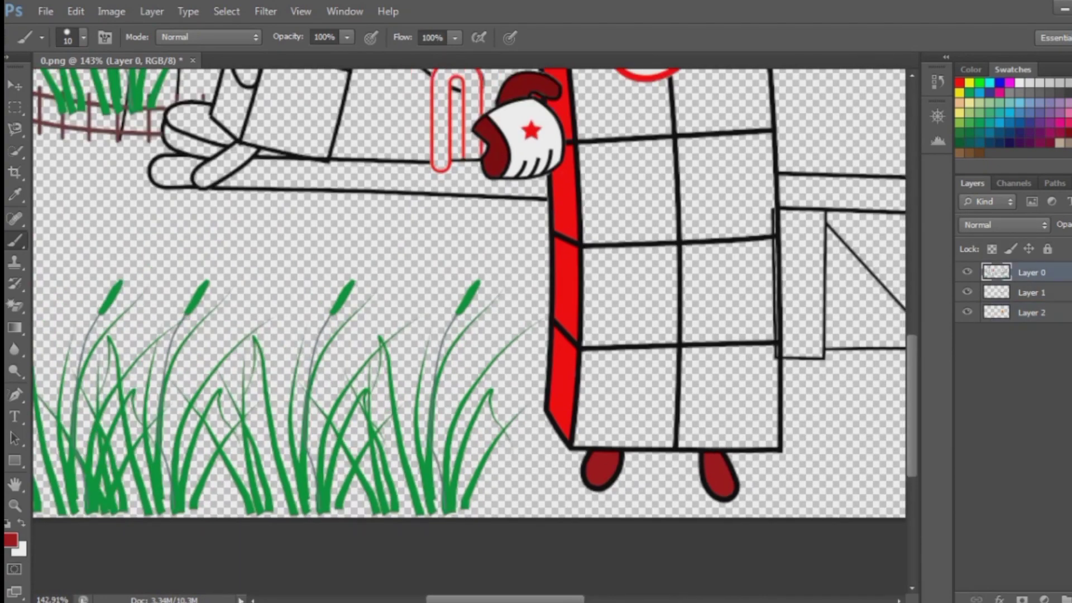
scroll(762, 215, up, 3)
key(x)
drag(773, 201, 777, 438)
Add a new layer and paint a white strip down the outer column of the 10 character's front.
key(ctrl+shift+alt+n)
scroll(739, 332, down, 4)
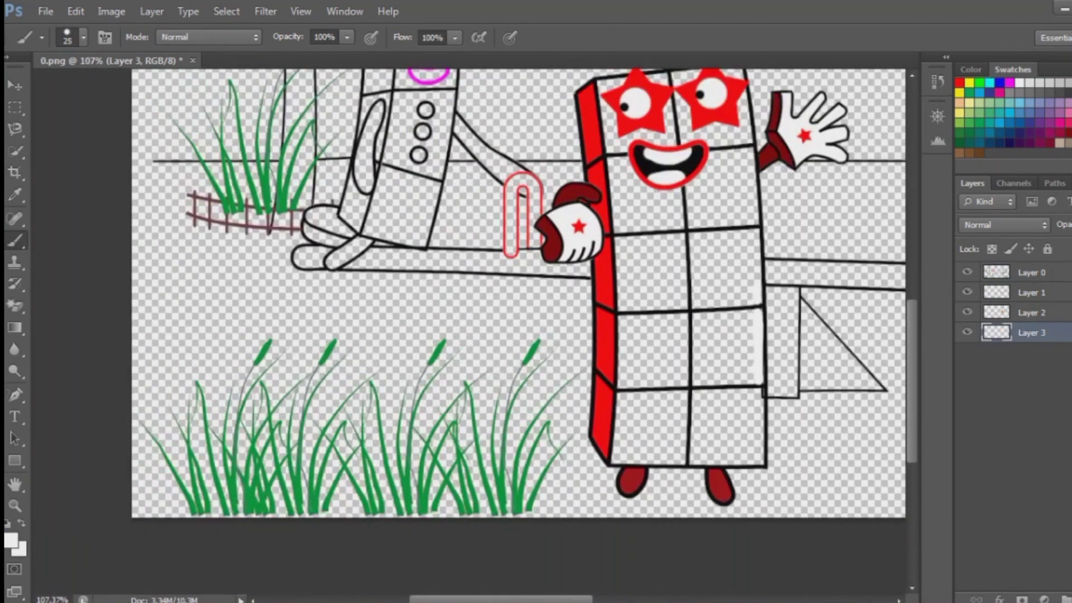
scroll(604, 335, up, 2)
mouse_move(760, 159)
mouse_down()
mouse_move(784, 569)
mouse_move(781, 474)
mouse_up()
scroll(773, 313, up, 2)
scroll(779, 536, down, 2)
scroll(785, 570, down, 3)
click(1031, 272)
key(bracketleft)
key(bracketleft)
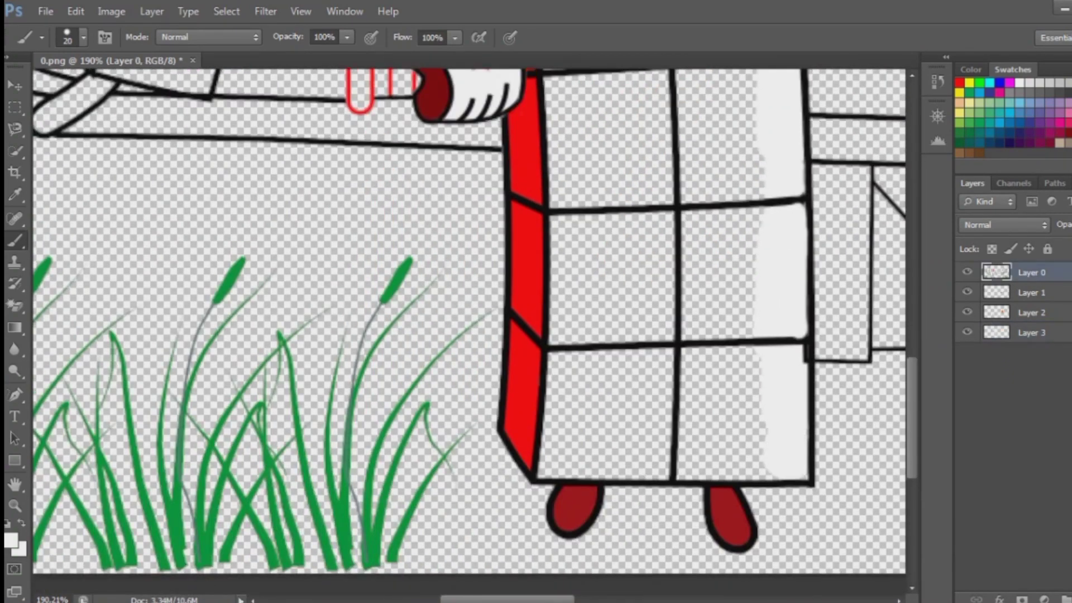
scroll(812, 358, up, 1)
Fill the rest of the 10 character's front blocks with white on Layer 3.
click(1031, 333)
key(bracketright)
mouse_move(742, 360)
mouse_down()
mouse_move(743, 489)
mouse_move(586, 486)
mouse_move(506, 441)
mouse_move(520, 212)
mouse_up()
scroll(519, 223, up, 5)
scroll(530, 335, down, 1)
drag(536, 517, 503, 98)
scroll(512, 246, down, 2)
key(bracketright)
drag(567, 553, 584, 240)
scroll(584, 240, down, 2)
mouse_move(642, 146)
mouse_down()
mouse_move(703, 290)
mouse_move(704, 475)
mouse_up()
scroll(703, 474, down, 2)
mouse_move(678, 204)
mouse_down()
mouse_move(693, 480)
mouse_move(619, 429)
mouse_move(642, 204)
mouse_up()
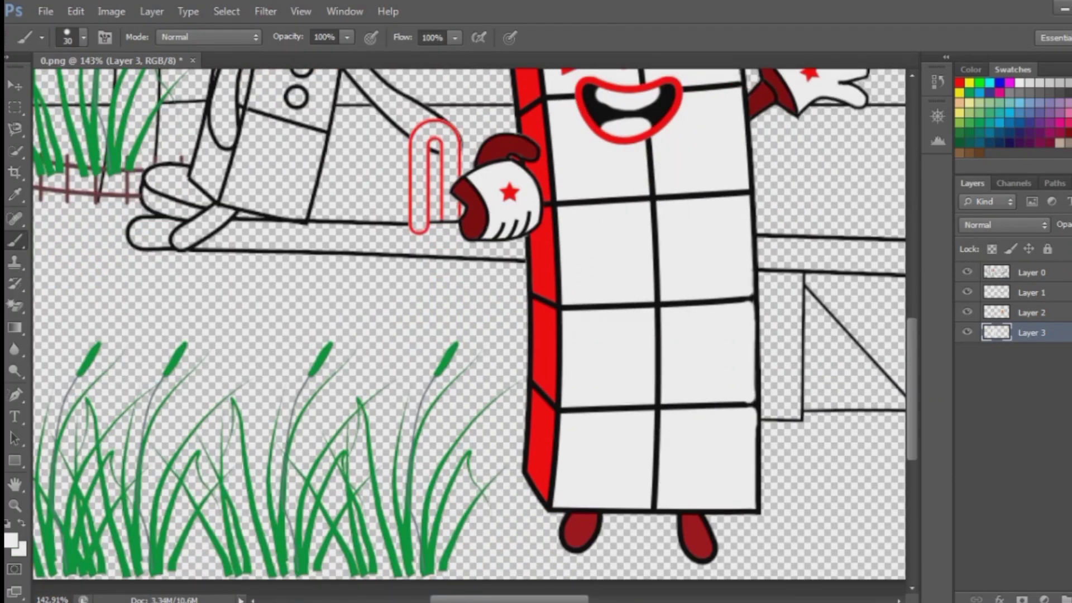
Fill both of the 3 character's arms with bright red on Layer 1.
scroll(607, 379, down, 3)
click(1031, 292)
click(959, 82)
scroll(395, 179, up, 2)
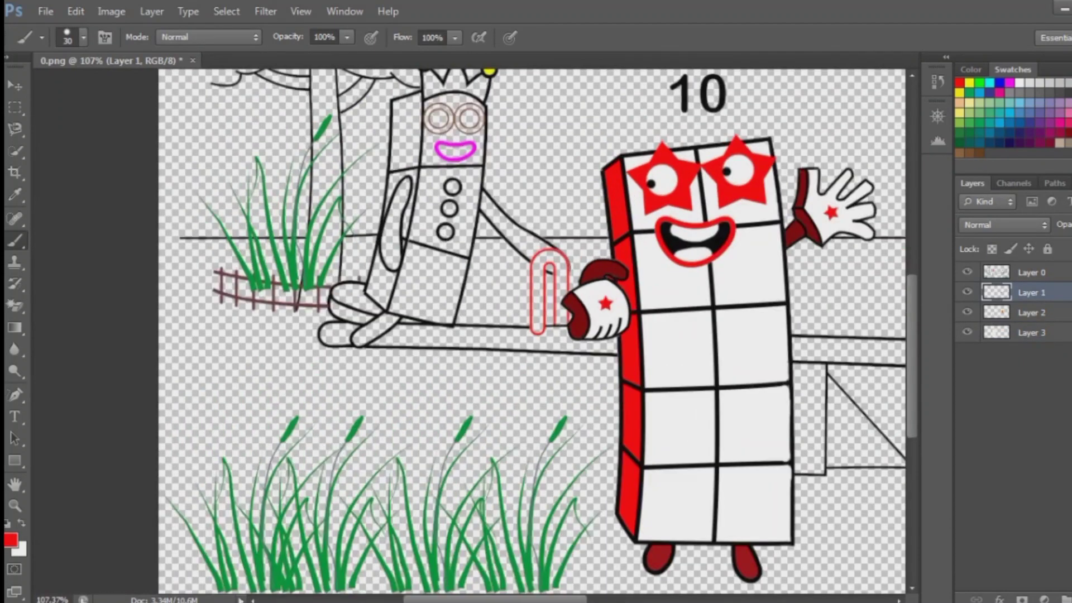
key(bracketleft)
key(bracketleft)
scroll(395, 180, up, 3)
mouse_move(405, 193)
mouse_down()
mouse_move(375, 302)
mouse_move(391, 322)
mouse_up()
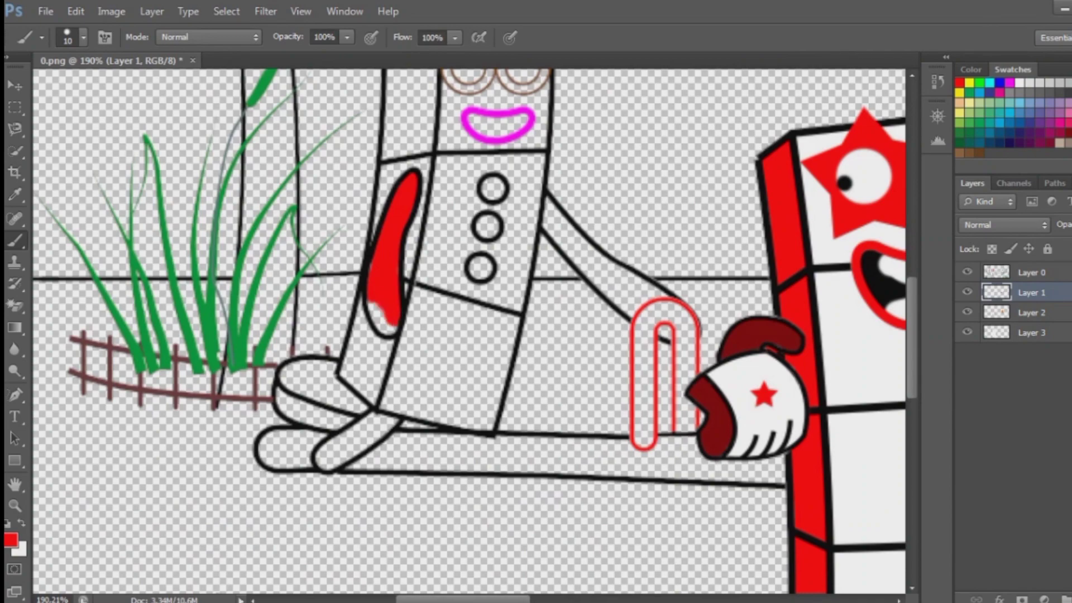
mouse_move(580, 254)
mouse_down()
mouse_move(546, 197)
mouse_move(561, 243)
mouse_move(642, 310)
mouse_move(662, 347)
mouse_move(682, 326)
mouse_up()
scroll(538, 200, up, 2)
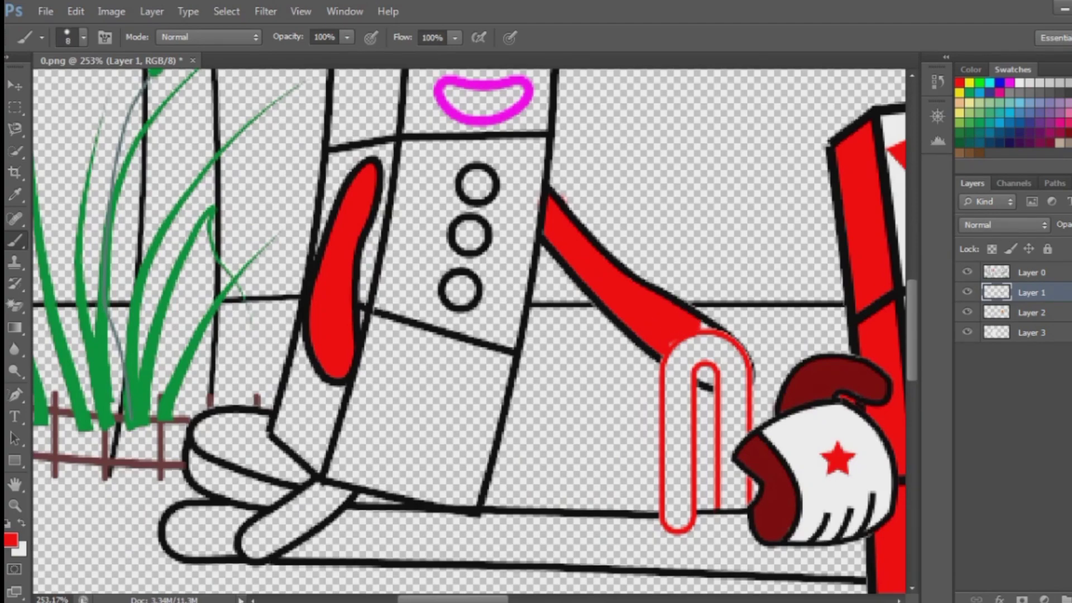
scroll(705, 333, up, 2)
scroll(589, 335, down, 3)
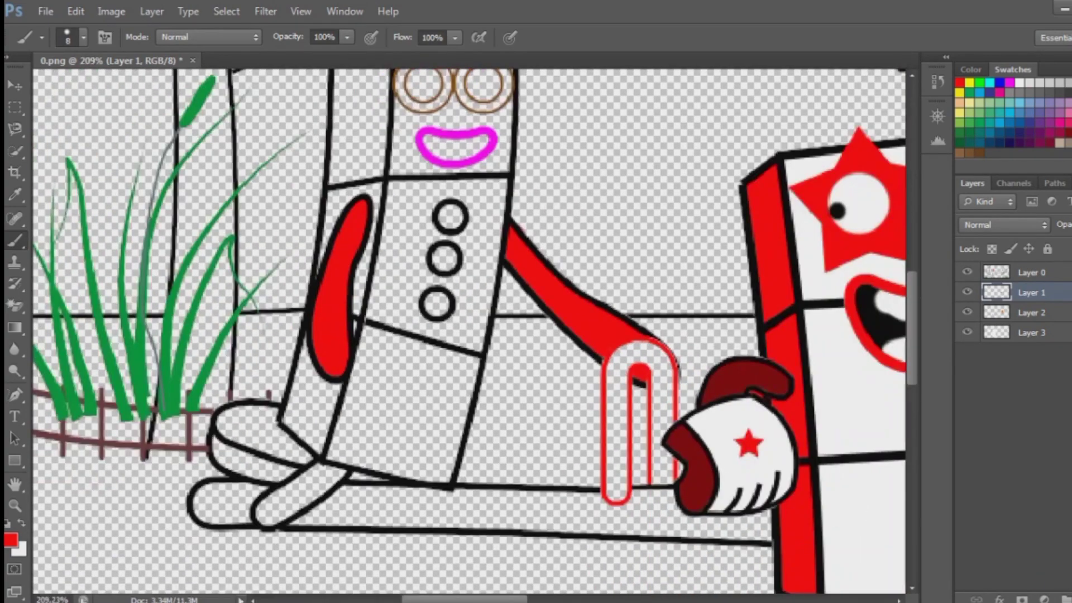
Fill both rings around the 3 character's eyes with orange.
scroll(424, 112, up, 3)
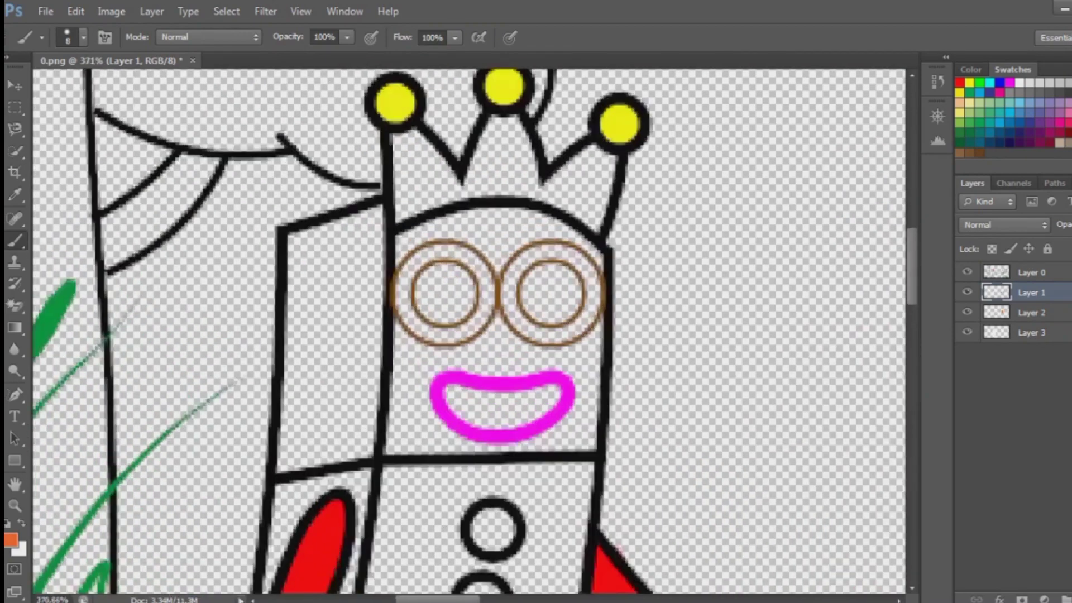
scroll(398, 268, up, 2)
mouse_move(407, 273)
mouse_down()
mouse_move(427, 246)
mouse_move(503, 254)
mouse_move(521, 322)
mouse_move(475, 358)
mouse_move(435, 364)
mouse_move(406, 273)
mouse_up()
mouse_move(595, 240)
mouse_down()
mouse_move(540, 285)
mouse_move(555, 349)
mouse_move(611, 366)
mouse_move(662, 306)
mouse_move(595, 241)
mouse_up()
Fill the inside of both of the 3 character's eyes with white.
key(x)
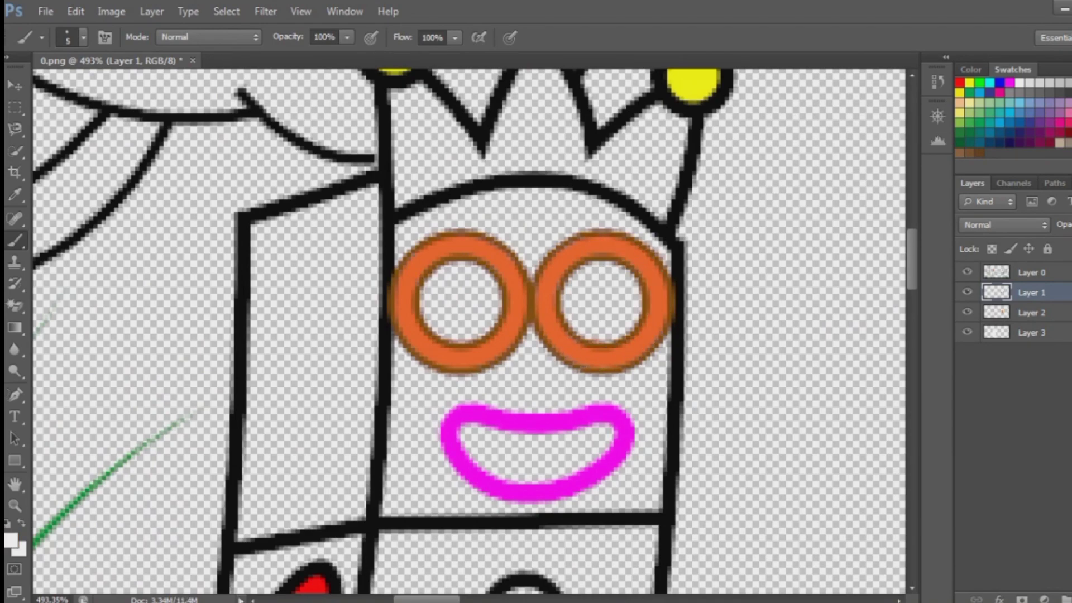
click(601, 302)
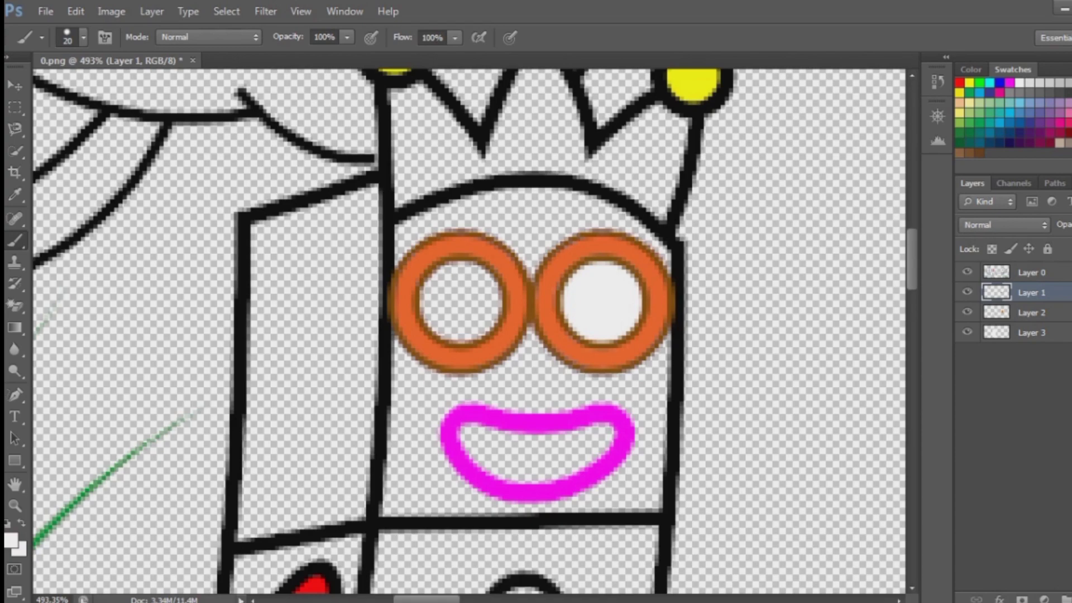
click(461, 302)
Paint black pupils in the 3 character's eyes and add small white highlights to them.
key(d)
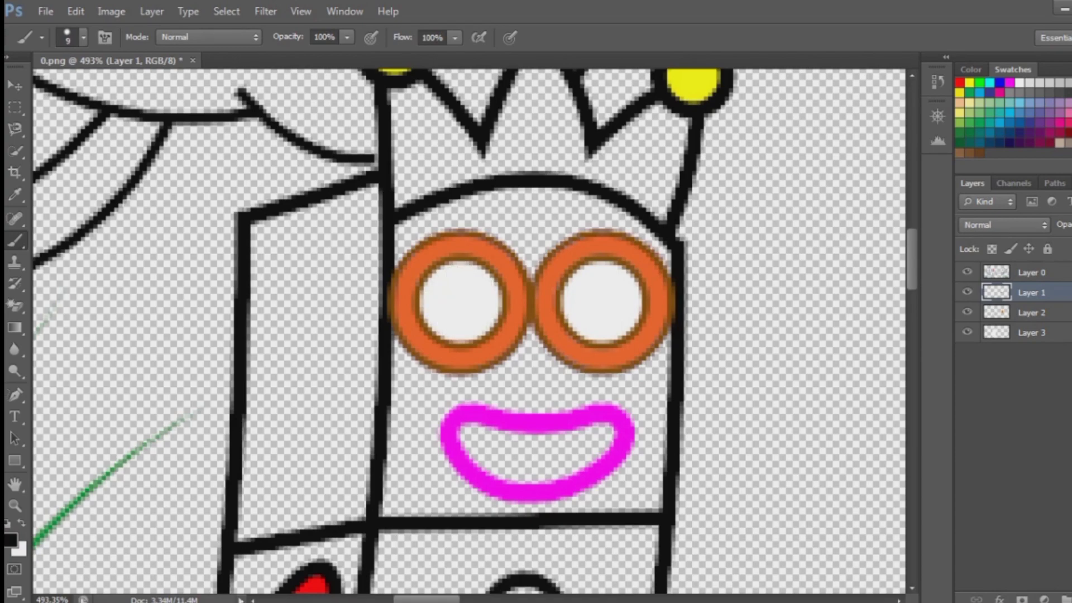
click(628, 300)
click(484, 302)
key(x)
key(bracketleft)
key(bracketleft)
click(491, 297)
Fill the 3 character's crown with bright red, leaving the yellow balls on its points.
scroll(565, 337, down, 3)
key(bracketright)
key(bracketright)
click(959, 82)
scroll(478, 213, up, 2)
key(bracketright)
mouse_move(484, 195)
mouse_down()
mouse_move(466, 251)
mouse_move(475, 284)
mouse_move(536, 249)
mouse_move(575, 207)
mouse_move(558, 190)
mouse_up()
mouse_move(603, 240)
mouse_down()
mouse_move(603, 215)
mouse_move(659, 280)
mouse_move(664, 229)
mouse_move(642, 246)
mouse_up()
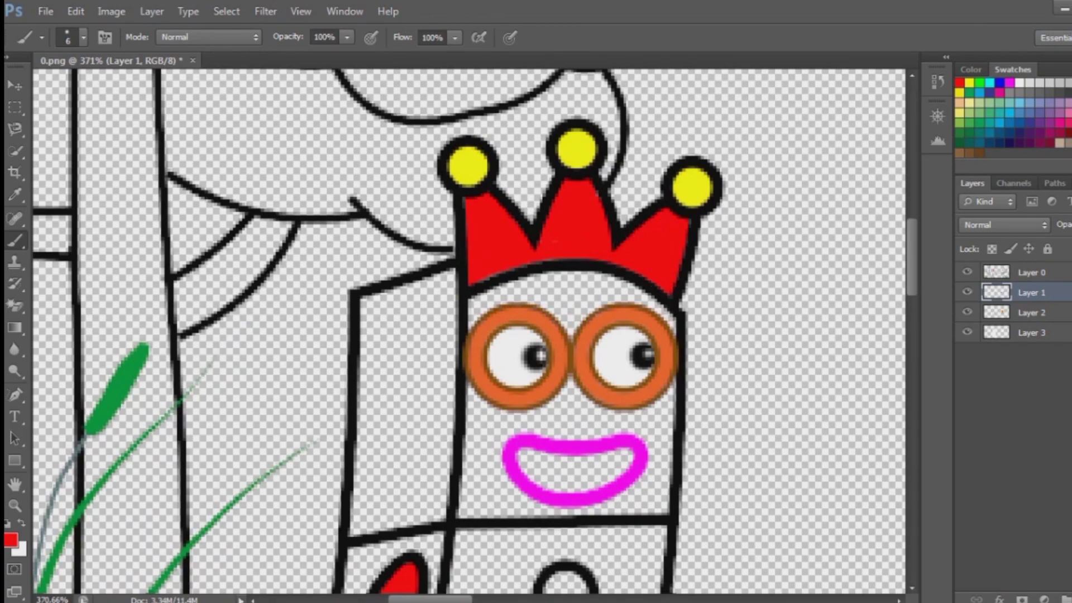
Fill the three round buttons on the 3 character's body with red.
scroll(537, 62, down, 3)
key(bracketright)
drag(550, 388, 558, 394)
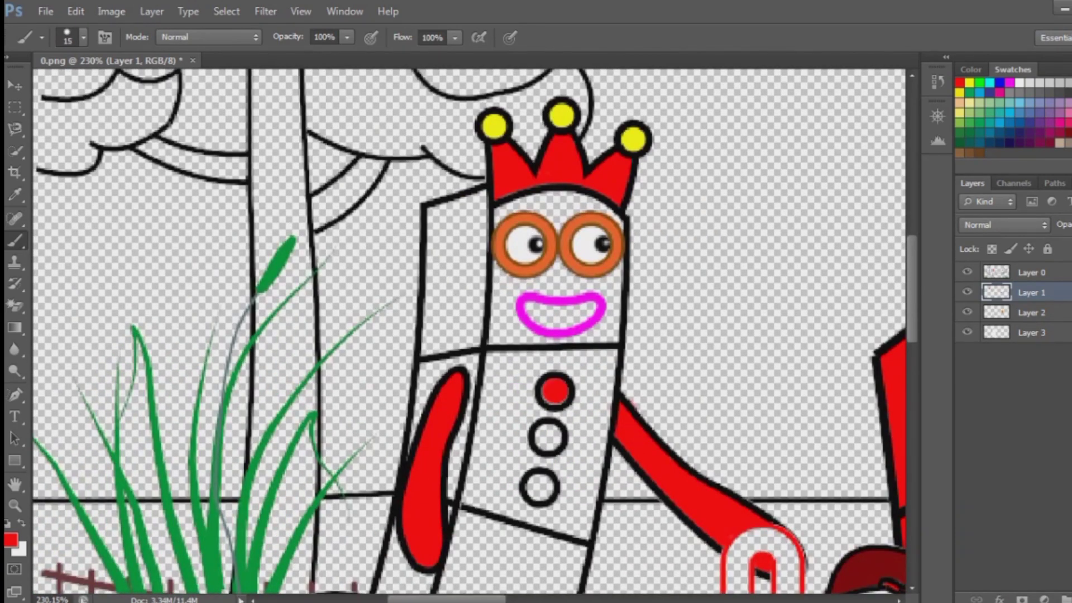
drag(544, 436, 552, 441)
drag(535, 484, 544, 491)
Fill the 3 character's leg over the seesaw beam with red.
scroll(510, 305, down, 2)
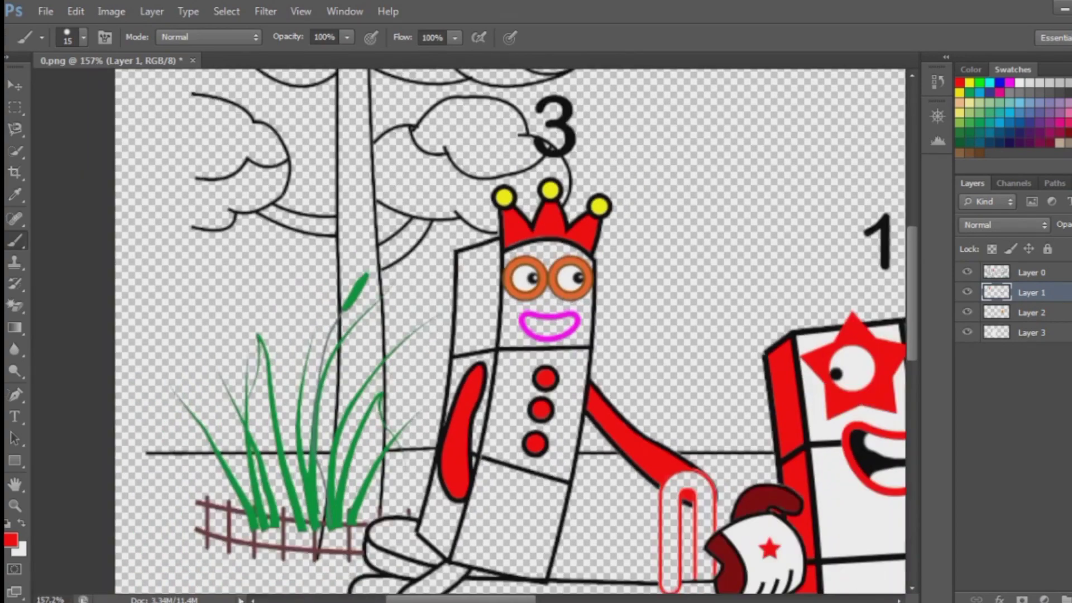
scroll(536, 446, up, 2)
drag(405, 496, 465, 457)
key(bracketleft)
key(bracketleft)
scroll(460, 433, up, 1)
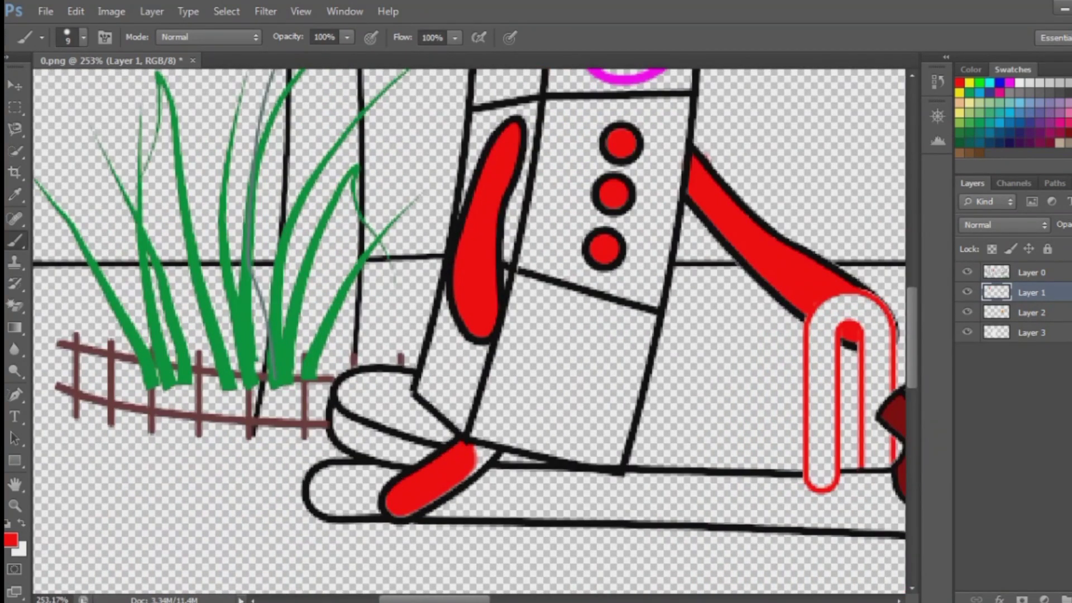
scroll(447, 480, down, 3)
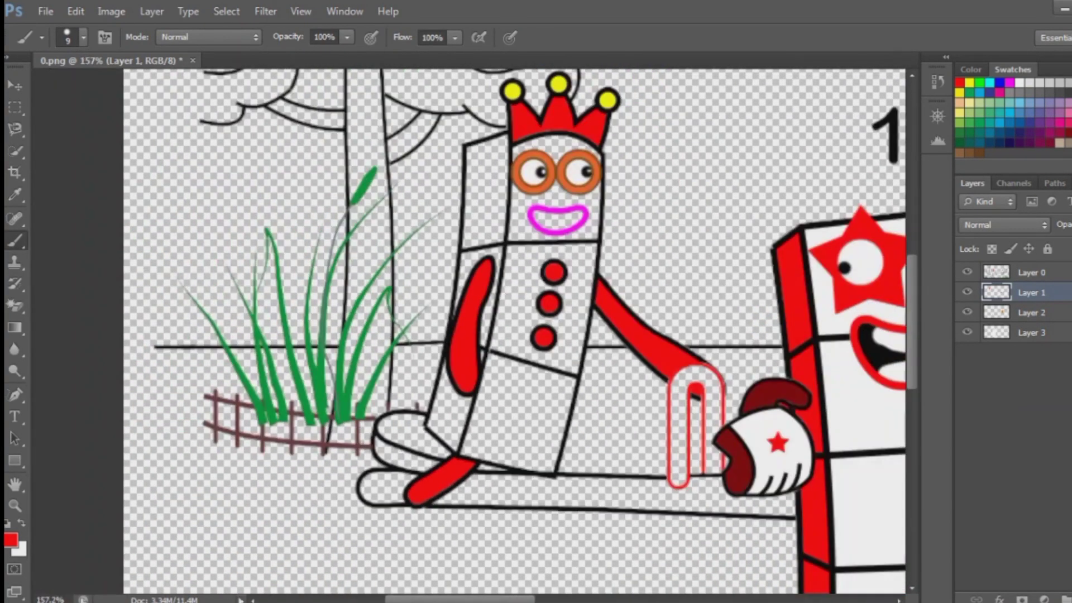
Paint the inside of the 3 character's mouth black, with white shapes at its upper and lower edges.
key(alt+bracketleft)
key(alt+bracketright)
key(d)
scroll(561, 217, up, 3)
drag(517, 217, 595, 221)
key(bracketleft)
key(bracketleft)
scroll(550, 212, up, 1)
mouse_move(528, 226)
mouse_down()
mouse_move(586, 226)
mouse_move(583, 240)
mouse_up()
Fill the side faces of the 3 character's blocks with yellow on Layer 2.
key(alt+bracketleft)
scroll(549, 276, down, 2)
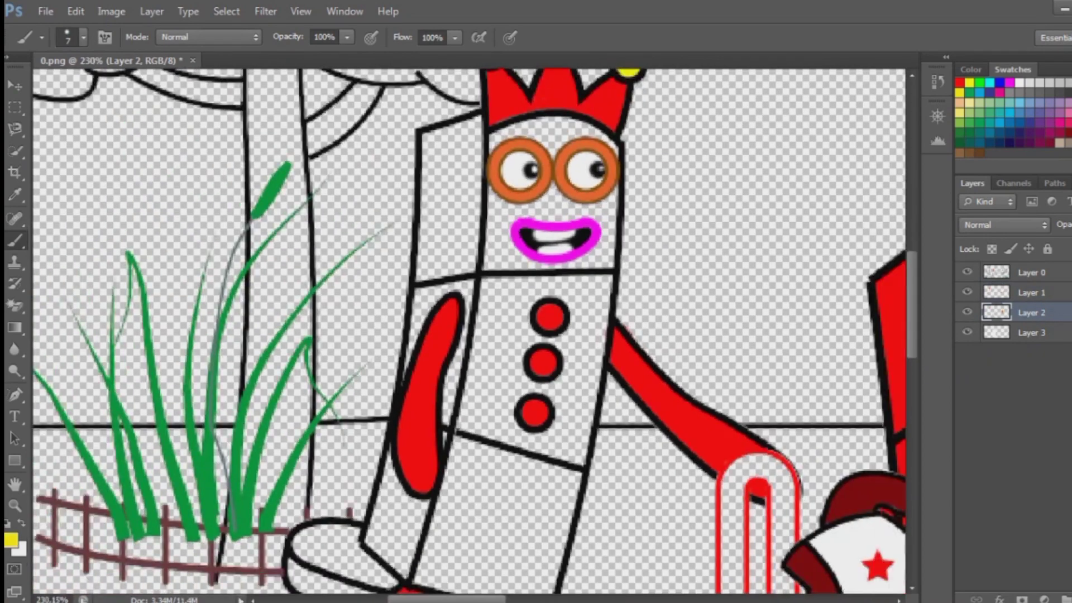
drag(432, 139, 435, 213)
drag(427, 284, 393, 492)
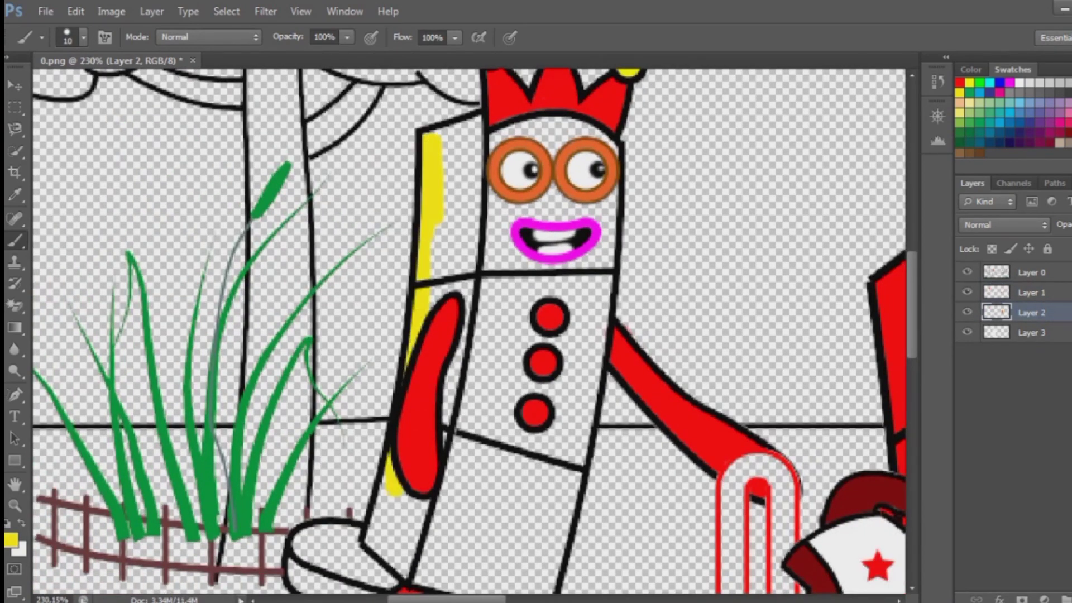
drag(388, 556, 441, 491)
mouse_move(455, 385)
mouse_down()
mouse_move(469, 346)
mouse_move(467, 184)
mouse_up()
drag(472, 117, 480, 218)
drag(441, 307, 442, 134)
Fill the 3 character's three front blocks with yellow on Layer 2.
drag(505, 184, 447, 547)
scroll(469, 329, down, 3)
mouse_move(424, 457)
mouse_down()
mouse_move(480, 502)
mouse_move(545, 522)
mouse_move(530, 474)
mouse_move(580, 324)
mouse_move(600, 173)
mouse_up()
scroll(559, 335, up, 4)
drag(594, 279, 608, 235)
drag(550, 162, 528, 553)
scroll(528, 502, down, 4)
drag(475, 447, 516, 505)
scroll(511, 292, down, 3)
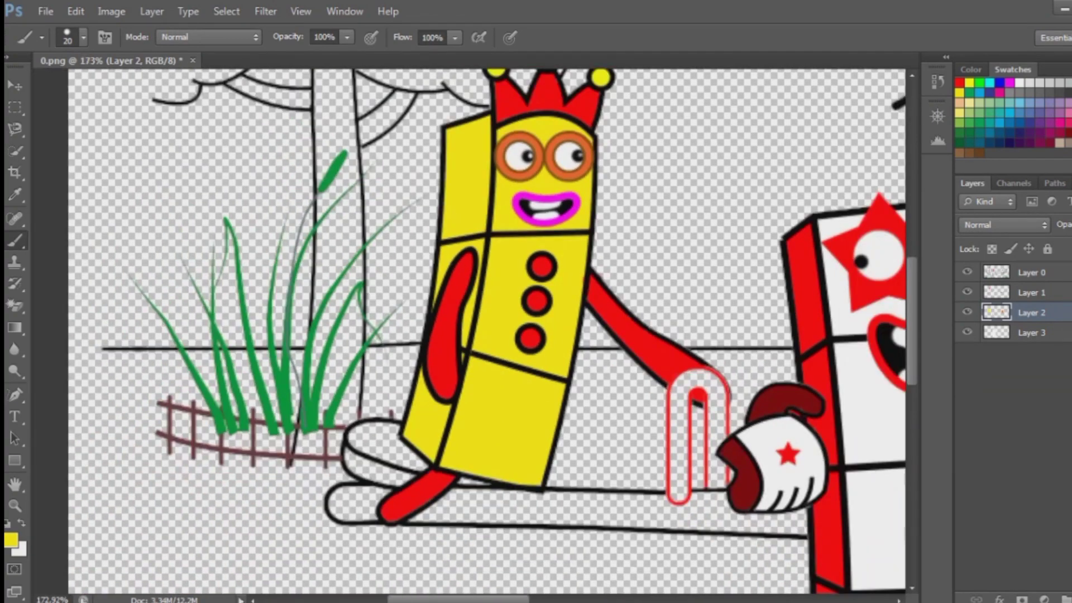
Fill the top of the seat under the 3 character with light blue on Layer 3.
click(989, 82)
click(1031, 332)
scroll(380, 448, up, 3)
key(bracketleft)
mouse_move(400, 441)
mouse_down()
mouse_move(377, 423)
mouse_move(347, 431)
mouse_move(444, 473)
mouse_move(379, 433)
mouse_up()
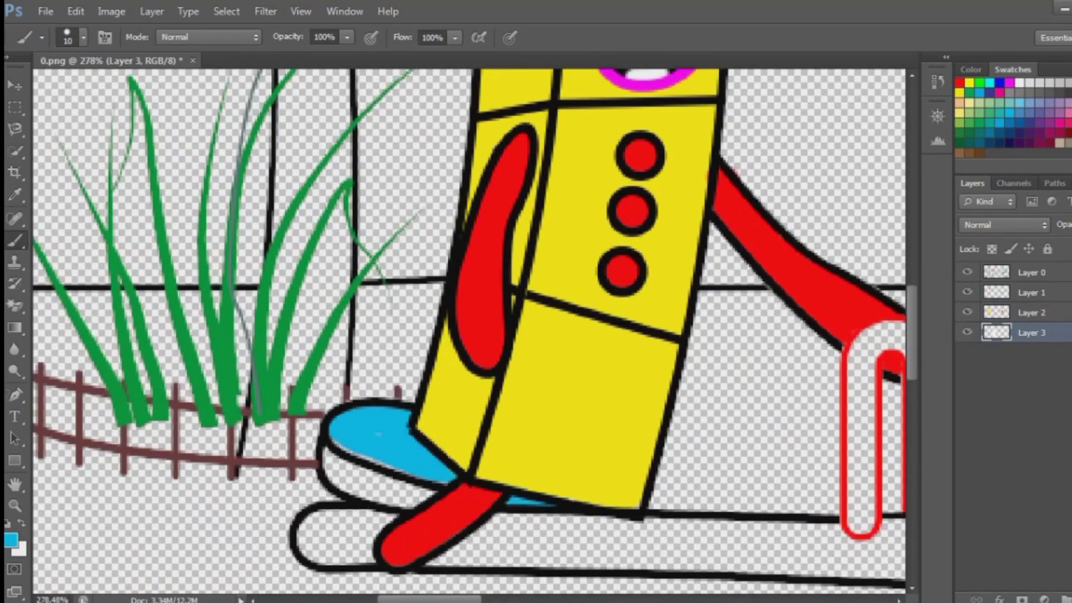
Choose a light brown swatch and fill the rim of the seat under the 3 character.
click(1059, 142)
scroll(347, 477, up, 2)
mouse_move(338, 463)
mouse_down()
mouse_move(410, 496)
mouse_move(346, 496)
mouse_up()
Sample the first seat's blue and fill the top of the seat under the 2 character with it.
alt+click(391, 424)
scroll(391, 425, down, 6)
scroll(502, 335, right, 5)
scroll(558, 335, up, 4)
mouse_move(626, 453)
mouse_down()
mouse_move(665, 445)
mouse_move(575, 431)
mouse_move(670, 463)
mouse_move(770, 430)
mouse_move(751, 427)
mouse_up()
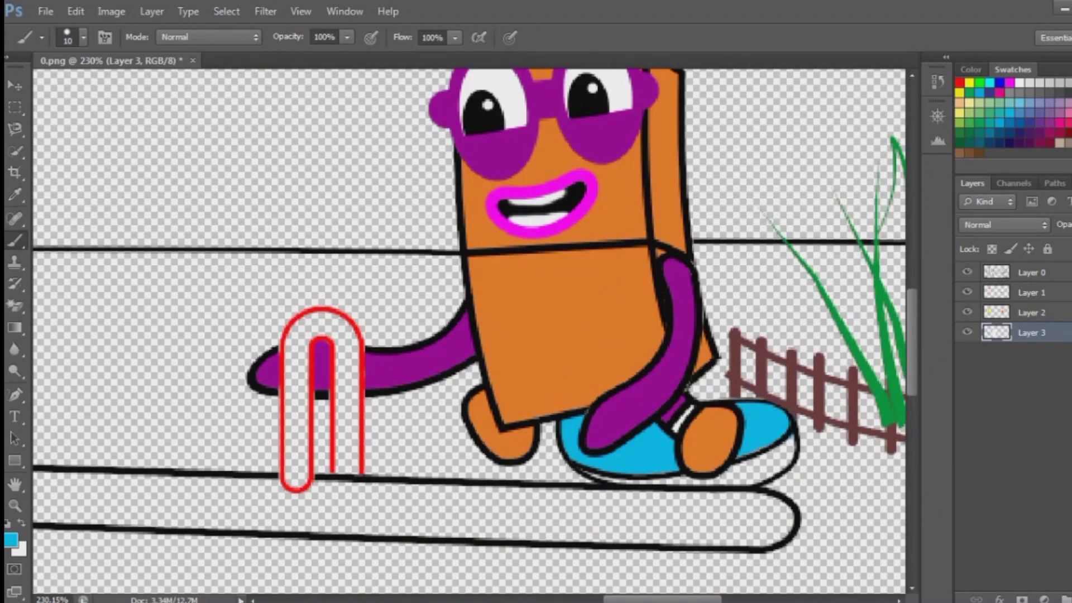
Fill the rim of the seat under the 2 character with brown using a smaller brush.
key(bracketleft)
key(bracketleft)
key(bracketleft)
key(bracketleft)
scroll(602, 477, up, 3)
drag(583, 475, 739, 477)
scroll(615, 474, down, 2)
drag(608, 474, 686, 438)
drag(648, 474, 678, 458)
Sample the 2 character's orange body and change the foreground colour to the red-orange eb4b05.
scroll(654, 472, down, 2)
key(i)
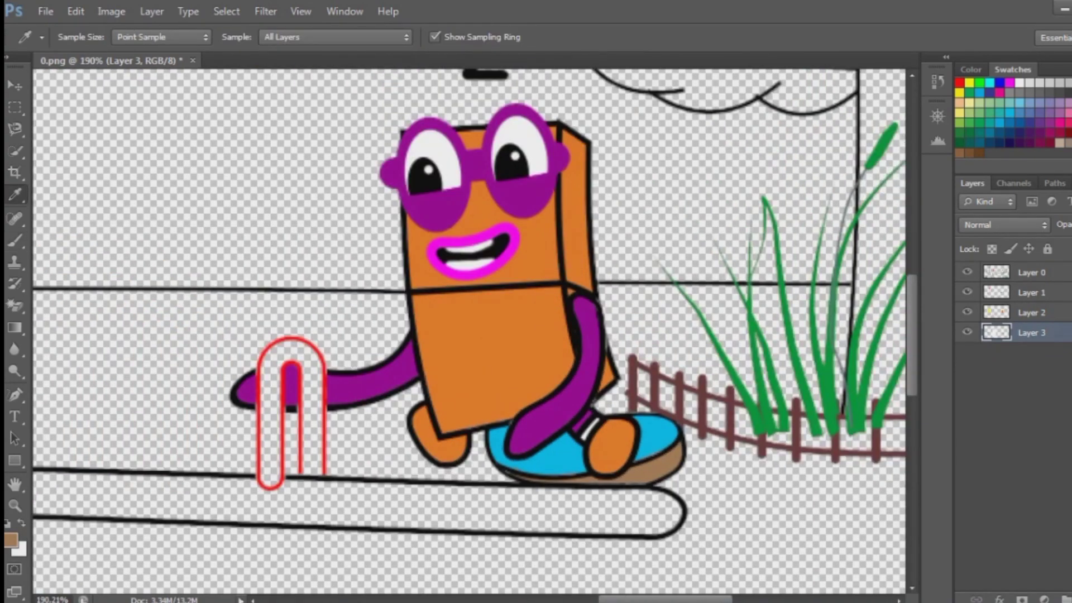
click(485, 346)
click(10, 539)
click(859, 461)
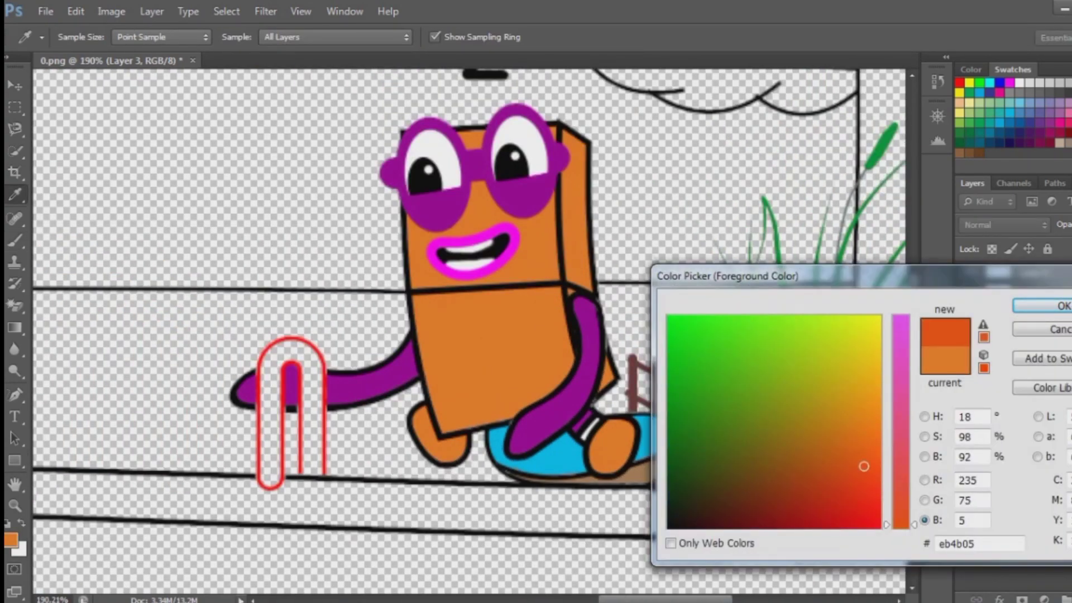
key(Return)
Fill the seesaw beam between the 10 character and the 2 character's end with red-orange.
scroll(486, 335, down, 4)
key(b)
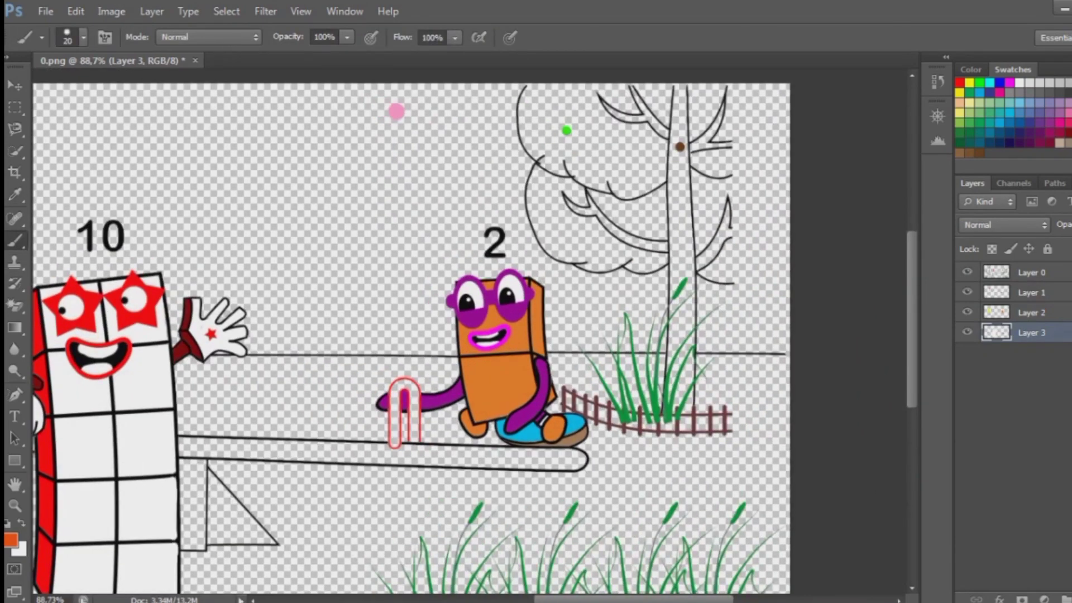
scroll(564, 453, up, 2)
mouse_move(541, 455)
mouse_down()
mouse_move(592, 463)
mouse_move(181, 453)
mouse_up()
scroll(391, 335, down, 1)
mouse_move(463, 458)
mouse_down()
mouse_move(265, 454)
mouse_move(293, 441)
mouse_move(385, 441)
mouse_move(827, 457)
mouse_up()
scroll(257, 433, up, 2)
scroll(693, 447, up, 2)
drag(653, 441, 689, 444)
scroll(469, 330, right, 5)
drag(552, 453, 782, 453)
Fill the seesaw beam on the 3 character's side with red-orange.
scroll(558, 447, down, 4)
scroll(169, 435, up, 3)
mouse_move(169, 458)
mouse_down()
mouse_move(466, 461)
mouse_move(456, 458)
mouse_move(587, 475)
mouse_up()
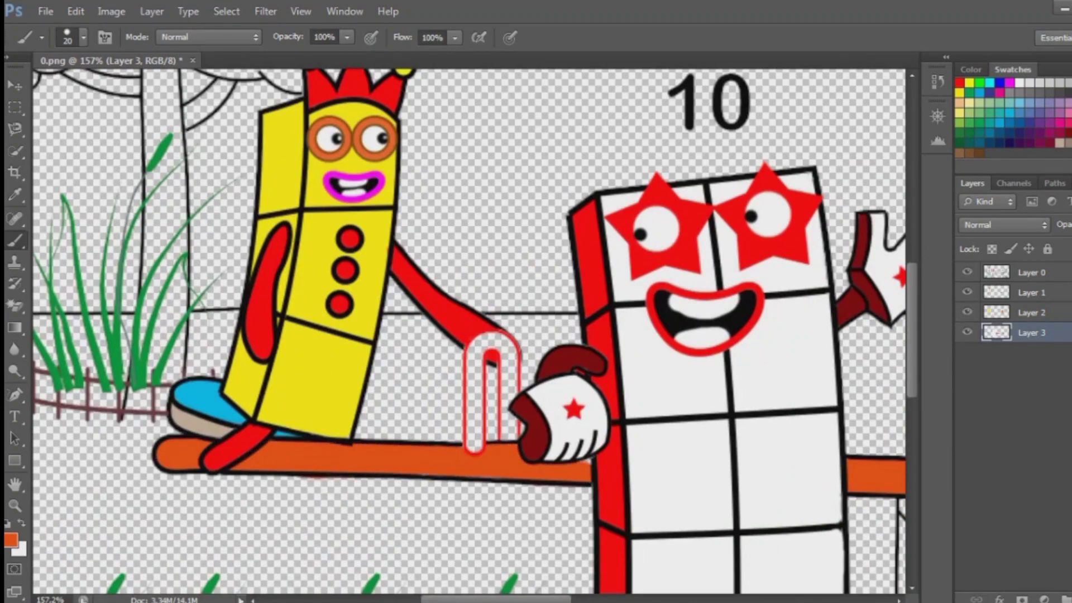
Fill the red-outlined seesaw handle by the 3 character with white.
key(x)
scroll(475, 422, up, 2)
key(bracketleft)
mouse_move(475, 460)
mouse_down()
mouse_move(477, 321)
mouse_move(502, 294)
mouse_move(524, 301)
mouse_move(525, 414)
mouse_up()
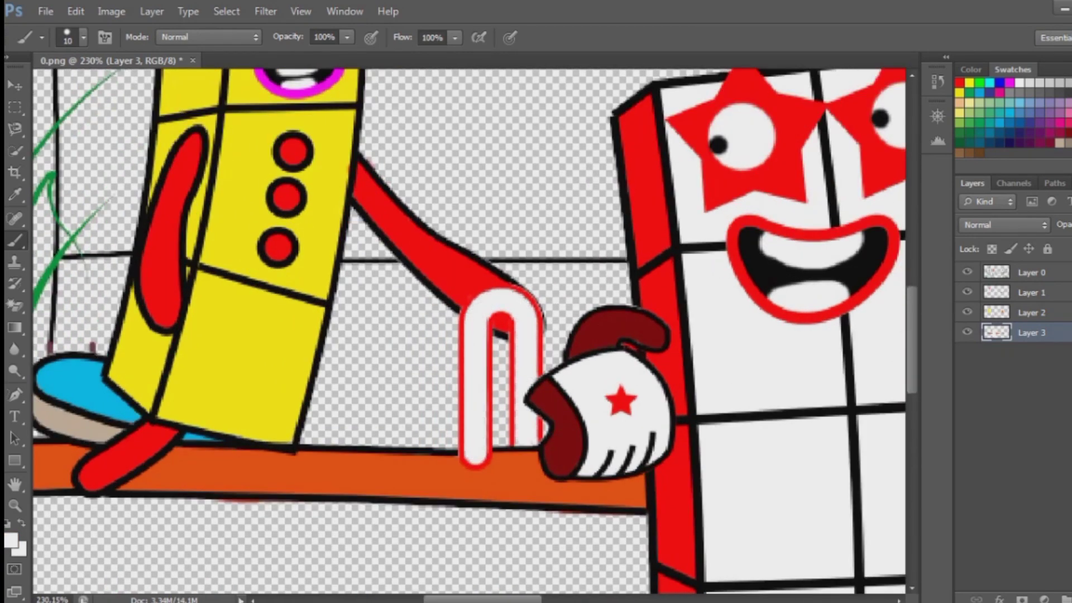
scroll(469, 335, down, 3)
Fill the red-outlined seesaw handle by the 2 character with white.
scroll(522, 380, up, 3)
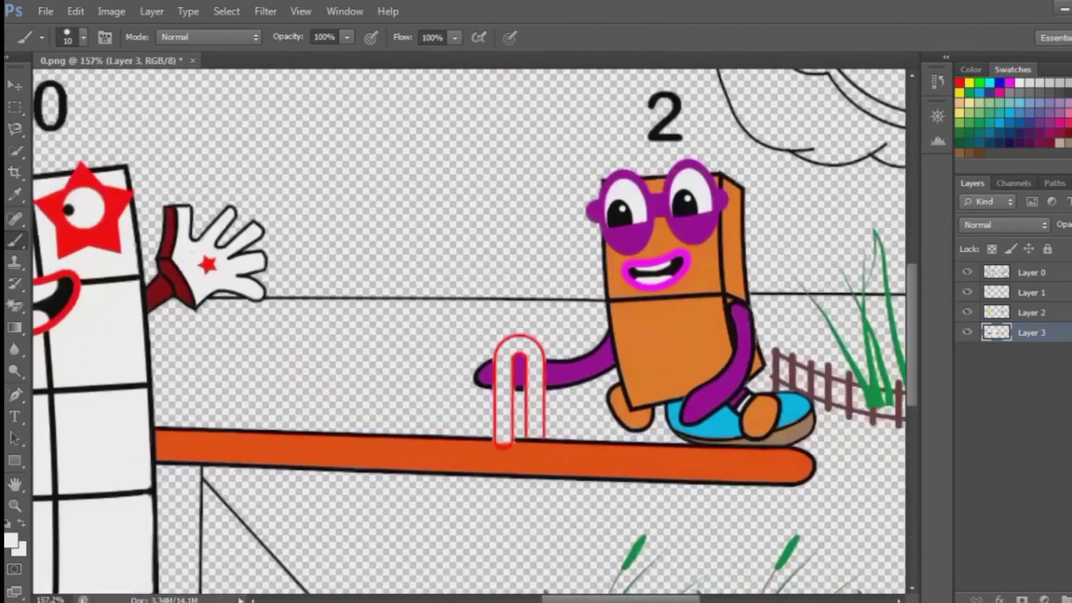
drag(502, 408, 503, 444)
scroll(498, 335, up, 3)
mouse_move(505, 363)
mouse_down()
mouse_move(530, 306)
mouse_move(581, 335)
mouse_move(566, 424)
mouse_move(584, 519)
mouse_up()
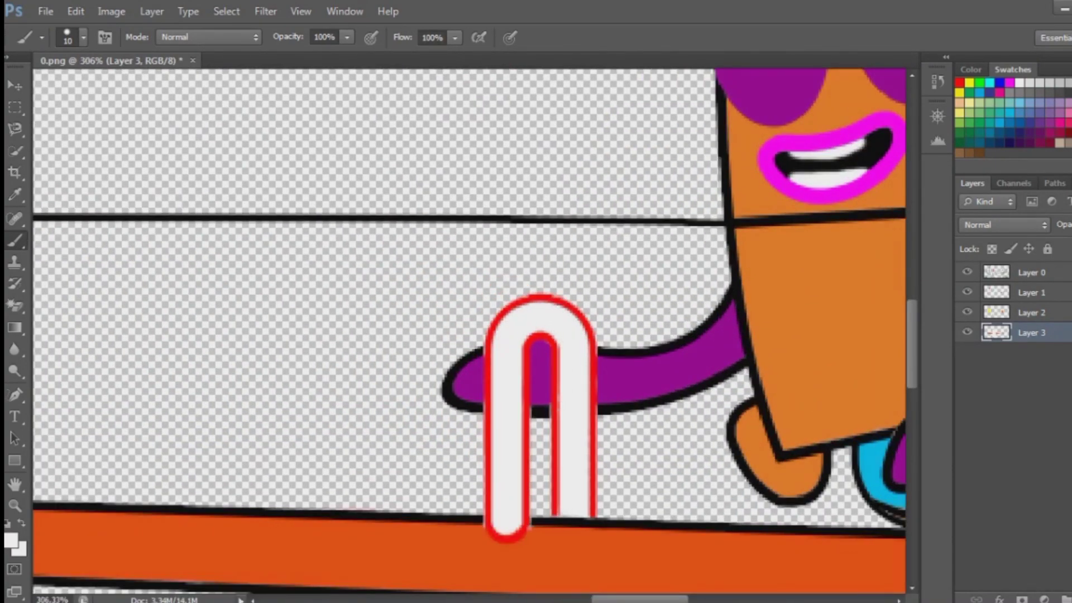
Fill the rectangular post under the seesaw beam beside the 10 character with bright red.
scroll(580, 357, down, 5)
click(959, 83)
scroll(279, 548, up, 2)
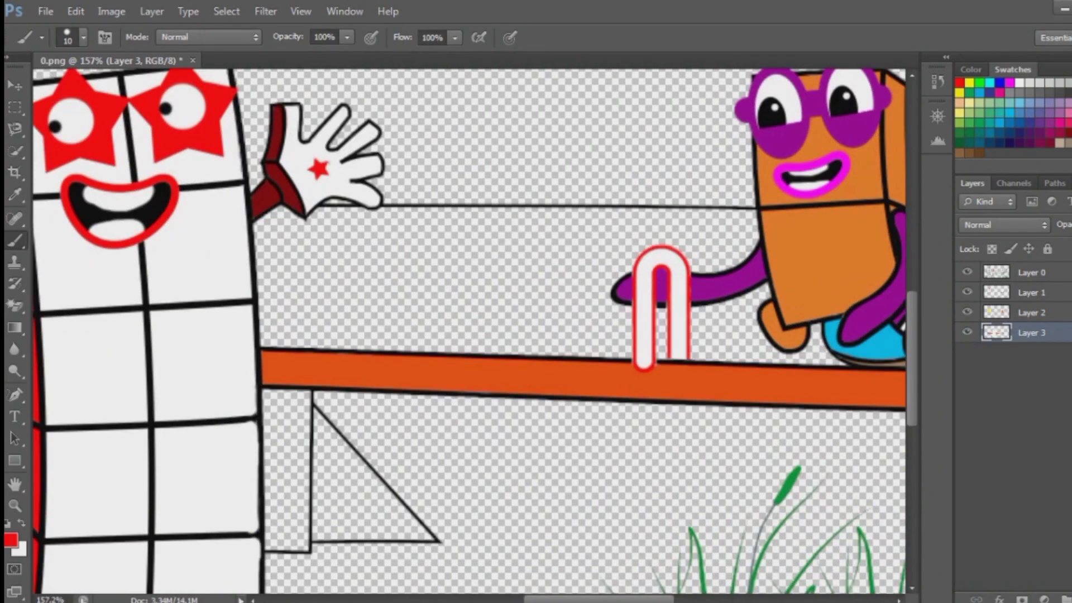
mouse_move(274, 395)
mouse_down()
mouse_move(300, 538)
mouse_move(275, 411)
mouse_up()
drag(282, 485, 285, 536)
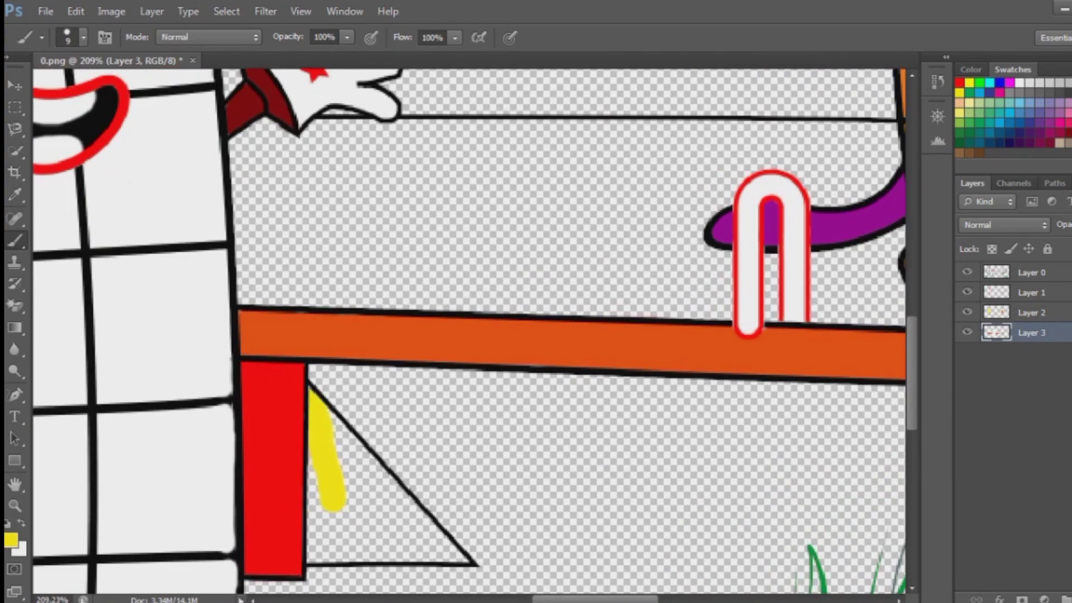
Fill the triangular brace beside the red seesaw post with yellow.
mouse_move(335, 419)
mouse_down()
mouse_move(441, 539)
mouse_move(375, 556)
mouse_move(309, 531)
mouse_up()
drag(338, 444, 411, 536)
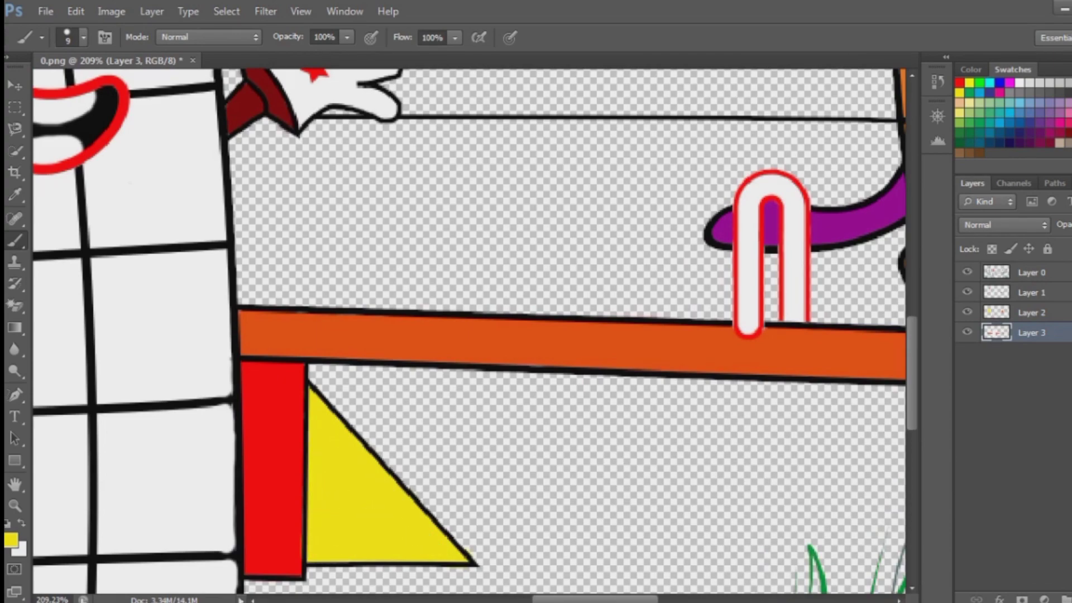
key(ctrl+minus)
key(ctrl+minus)
key(ctrl+minus)
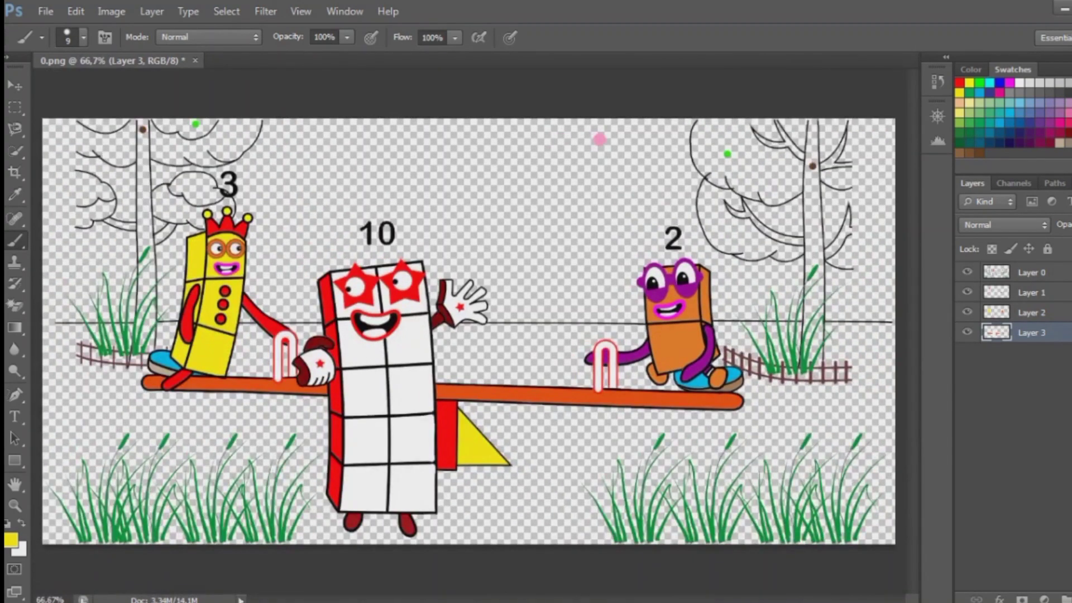
Sample the brown marker dot and fill the trunk of the tree behind the 2 character with it on Layer 3.
key(i)
key(b)
scroll(810, 131, up, 3)
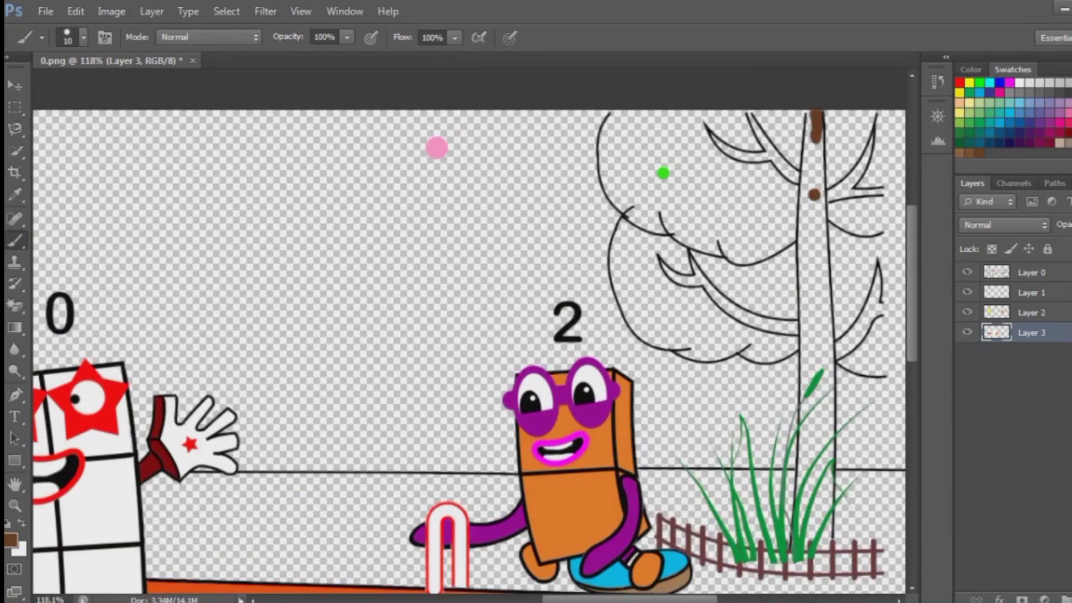
key(bracketright)
mouse_move(816, 196)
mouse_down()
mouse_move(827, 498)
mouse_move(827, 356)
mouse_move(832, 463)
mouse_up()
scroll(812, 224, up, 2)
scroll(829, 502, down, 5)
mouse_move(815, 410)
mouse_down()
mouse_move(798, 145)
mouse_move(798, 192)
mouse_up()
scroll(798, 192, up, 5)
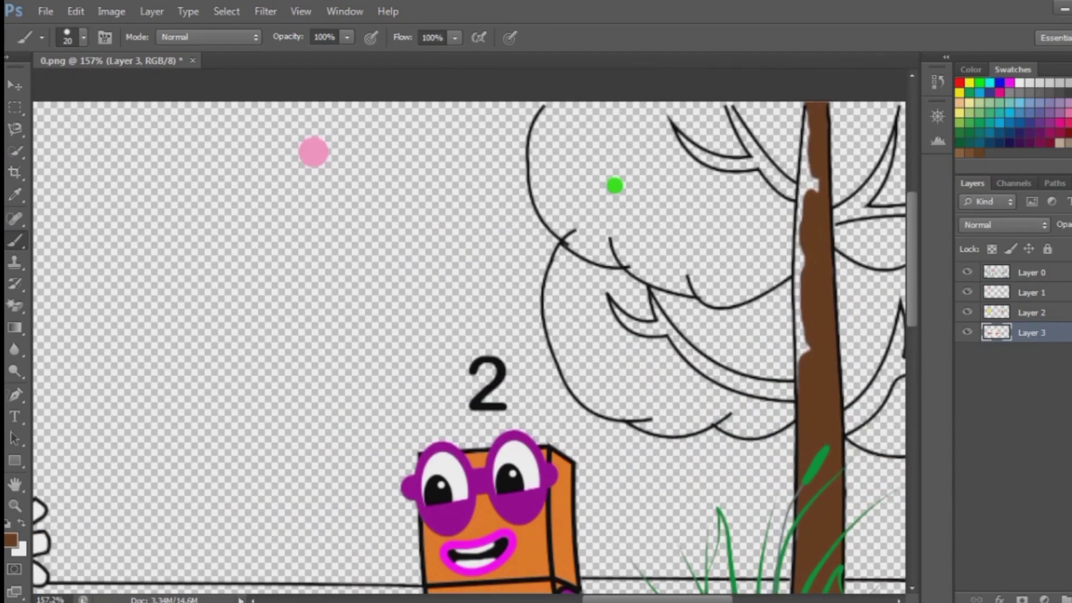
drag(799, 338, 800, 216)
drag(805, 112, 799, 193)
Fill the upper and lower branches on both sides of the tree behind the 2 character with brown.
scroll(746, 131, up, 3)
mouse_move(718, 90)
mouse_down()
mouse_move(773, 184)
mouse_move(815, 224)
mouse_up()
drag(759, 185, 673, 161)
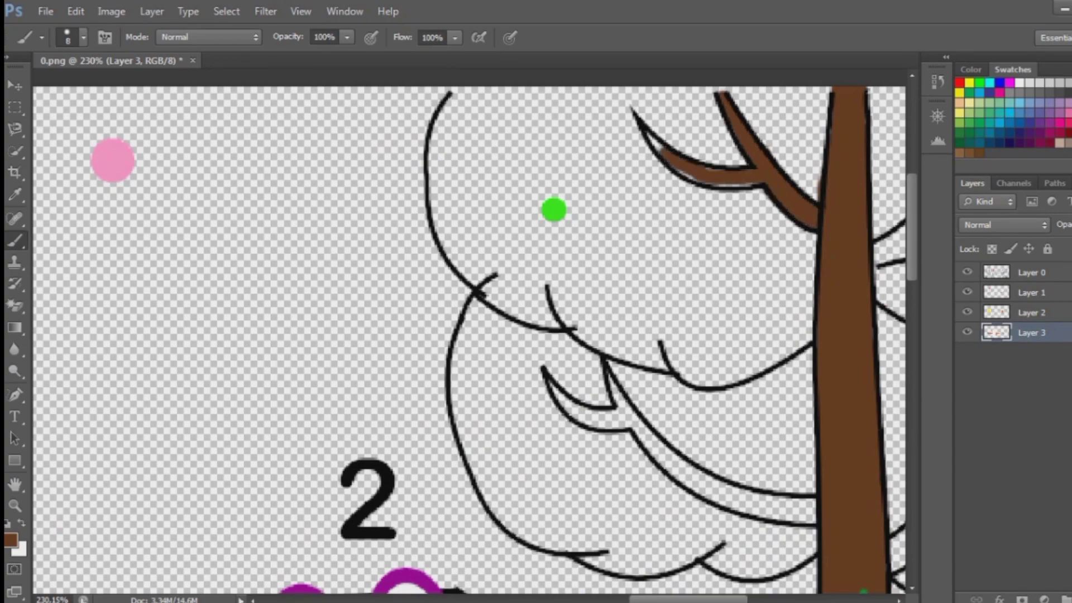
scroll(781, 257, down, 3)
scroll(748, 260, right, 3)
mouse_move(745, 262)
mouse_down()
mouse_move(776, 238)
mouse_move(812, 160)
mouse_move(748, 259)
mouse_move(826, 250)
mouse_up()
mouse_move(756, 479)
mouse_down()
mouse_move(815, 395)
mouse_move(817, 364)
mouse_move(770, 475)
mouse_move(809, 440)
mouse_up()
scroll(506, 367, up, 3)
mouse_move(488, 338)
mouse_down()
mouse_move(519, 379)
mouse_move(578, 394)
mouse_move(561, 335)
mouse_move(642, 449)
mouse_move(785, 492)
mouse_move(620, 446)
mouse_up()
Paint the upper trunk of the tree behind the 3 character with brown on Layer 3.
scroll(469, 330, down, 5)
scroll(469, 369, left, 10)
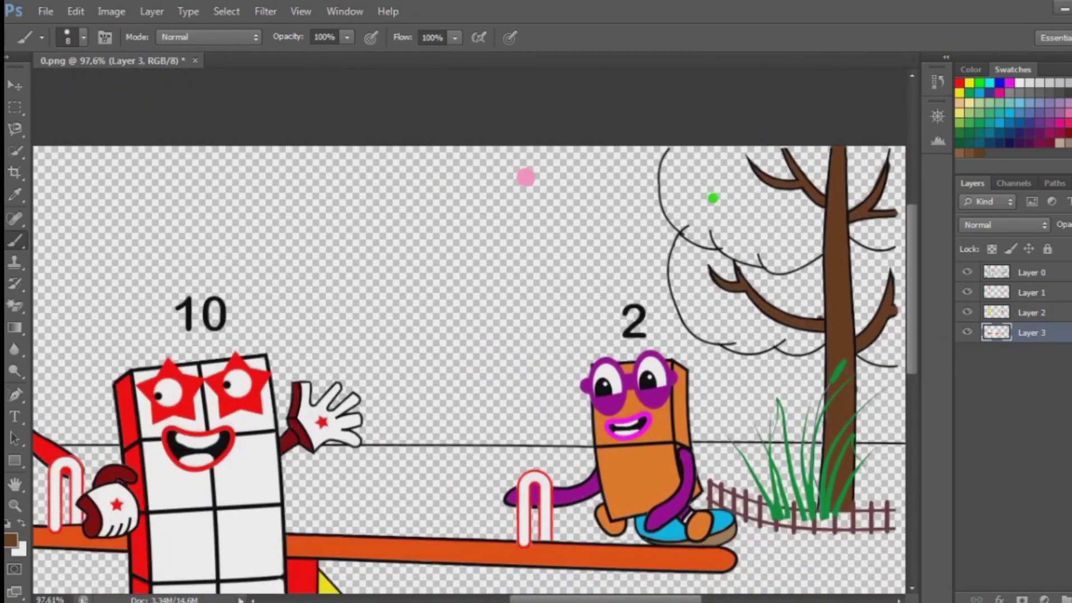
scroll(286, 172, up, 3)
drag(223, 170, 223, 134)
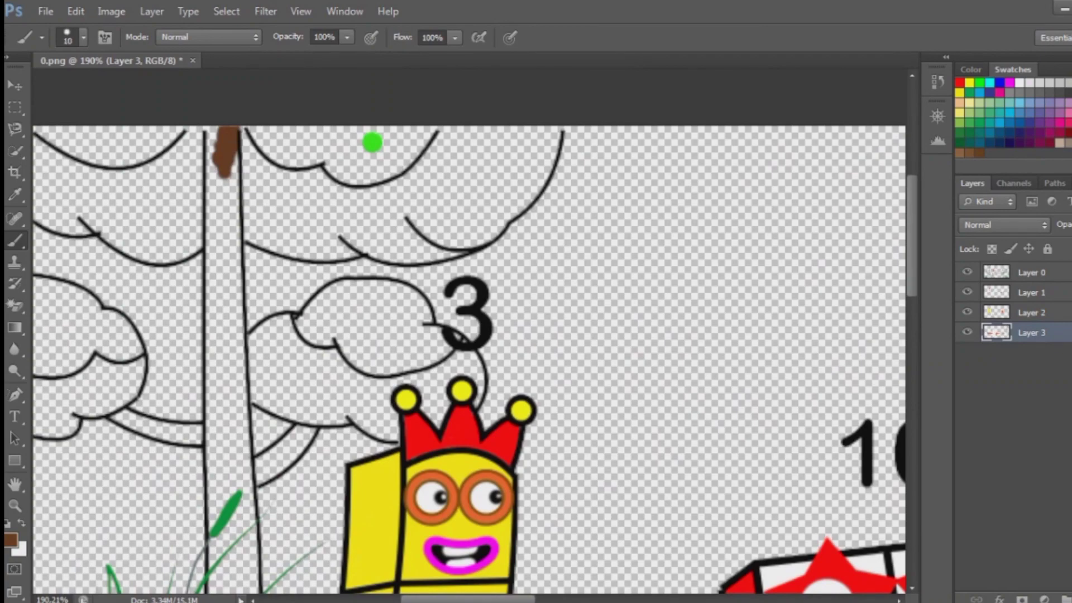
drag(226, 193, 241, 503)
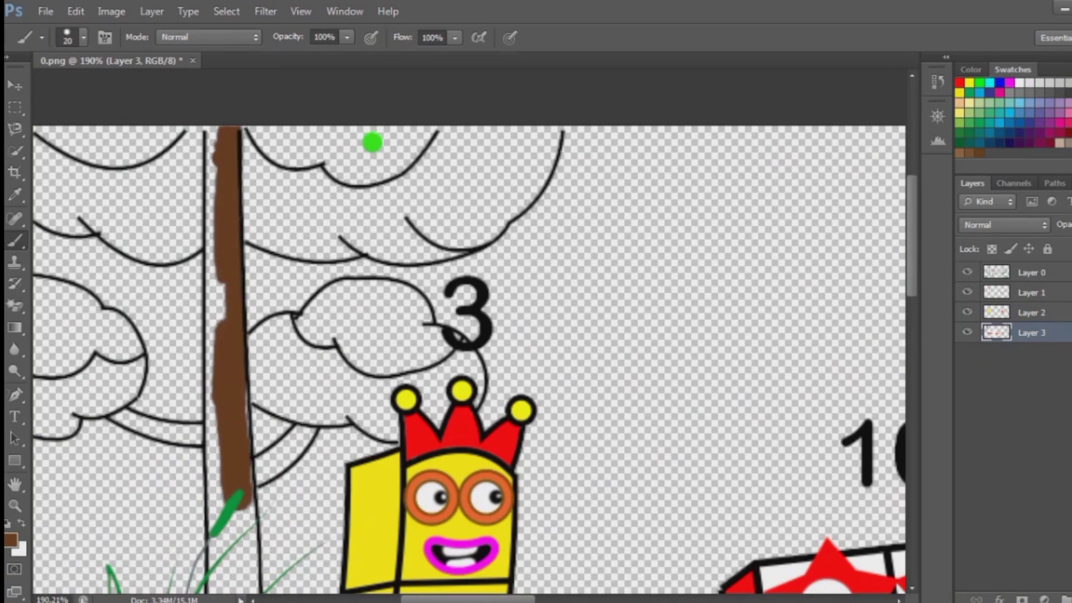
Fill the lower trunk of the tree behind the 3 character with brown down to its base behind the grass.
scroll(241, 503, down, 2)
drag(237, 396, 243, 564)
scroll(243, 564, down, 4)
drag(223, 334, 240, 369)
mouse_move(258, 333)
mouse_down()
mouse_move(229, 486)
mouse_move(212, 508)
mouse_up()
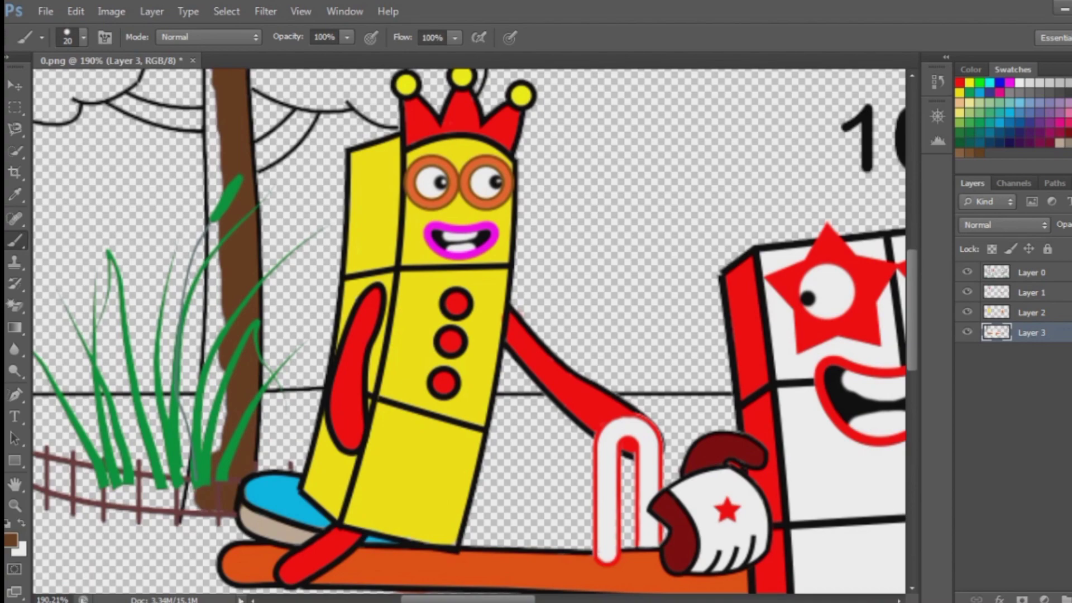
drag(217, 447, 215, 223)
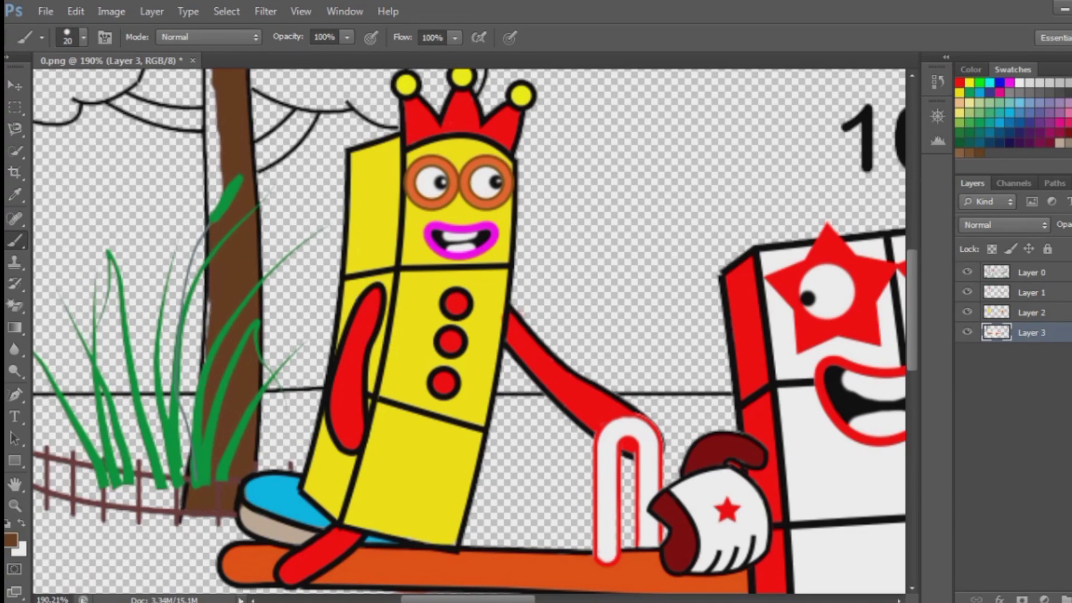
Fill the unpainted strip along the left edge of that trunk with brown using a 15 px brush.
scroll(251, 251, down, 3)
scroll(252, 251, up, 2)
key(bracketleft)
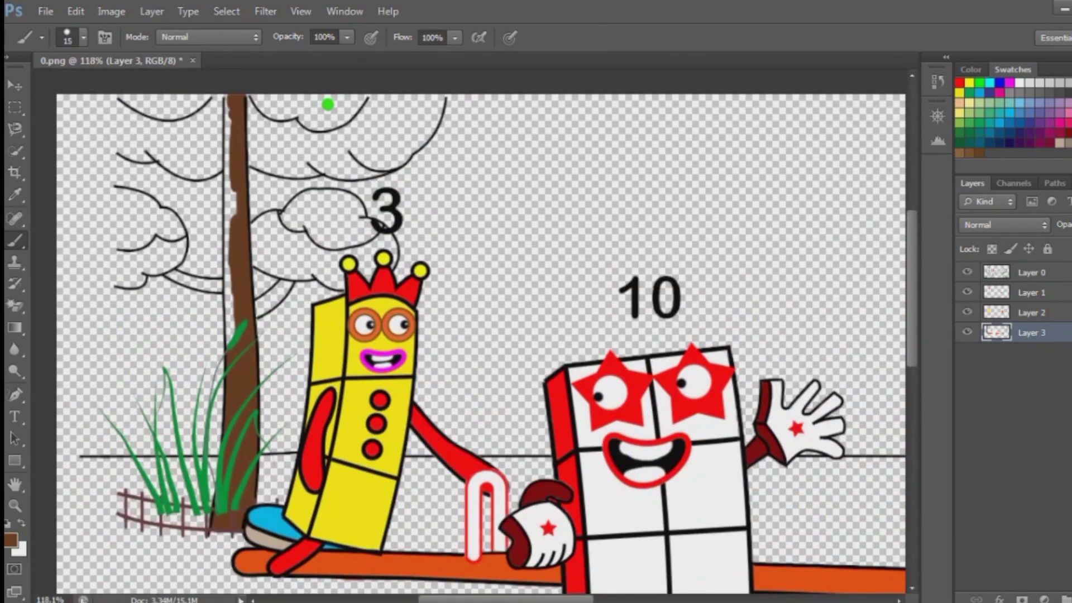
drag(226, 343, 225, 254)
scroll(170, 276, up, 2)
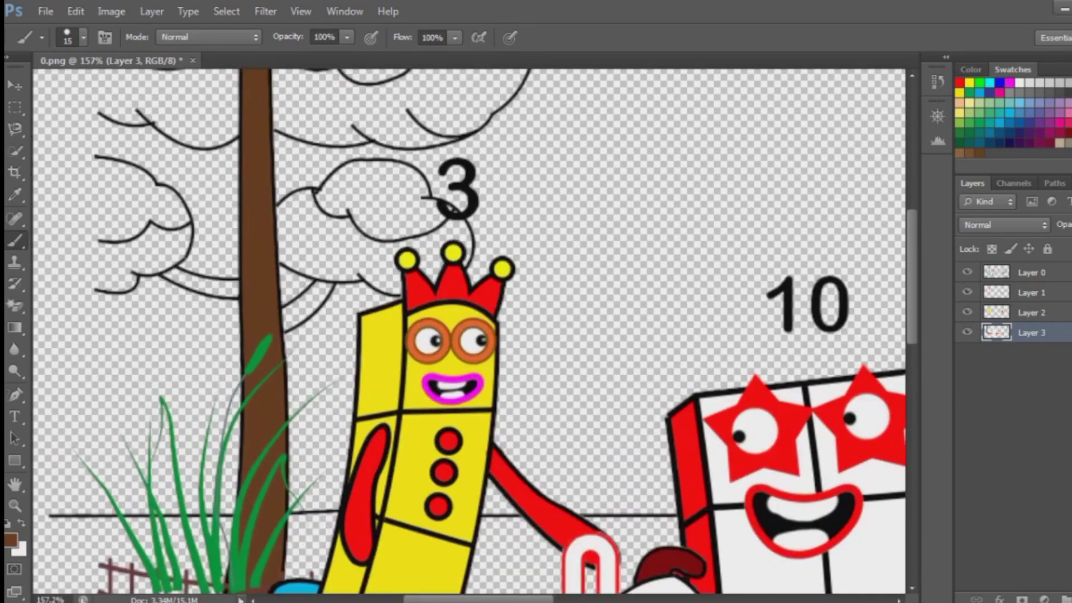
Fill the two branches of the tree behind the 3 character with brown using a 9 px brush.
drag(162, 273, 237, 289)
key(ctrl+z)
scroll(171, 263, up, 2)
key(bracketleft)
key(bracketleft)
mouse_move(322, 335)
mouse_down()
mouse_move(385, 282)
mouse_move(324, 346)
mouse_move(341, 307)
mouse_up()
scroll(355, 303, down, 2)
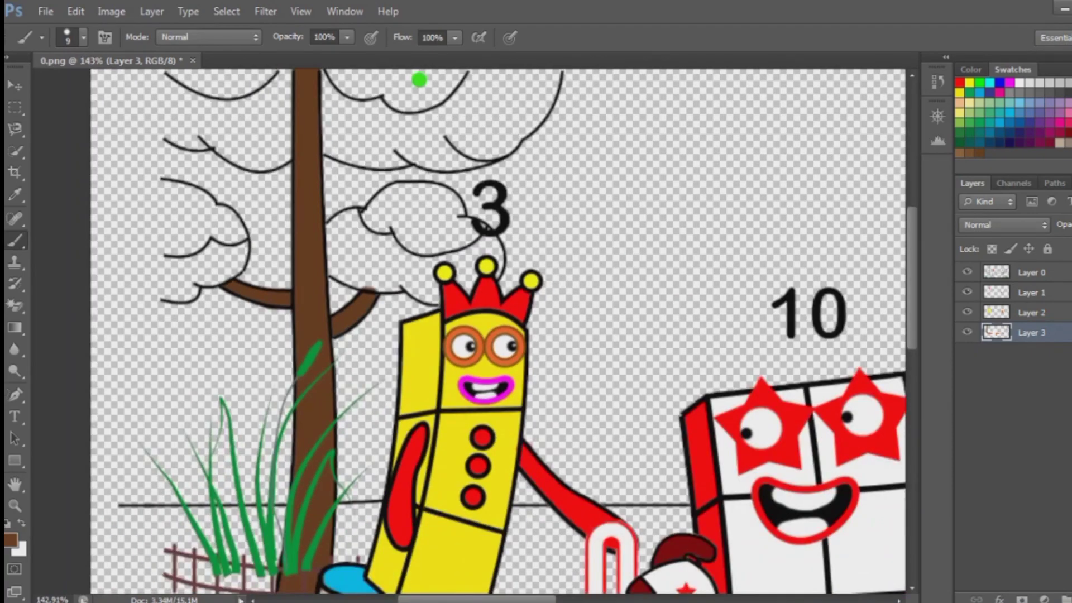
scroll(704, 248, down, 3)
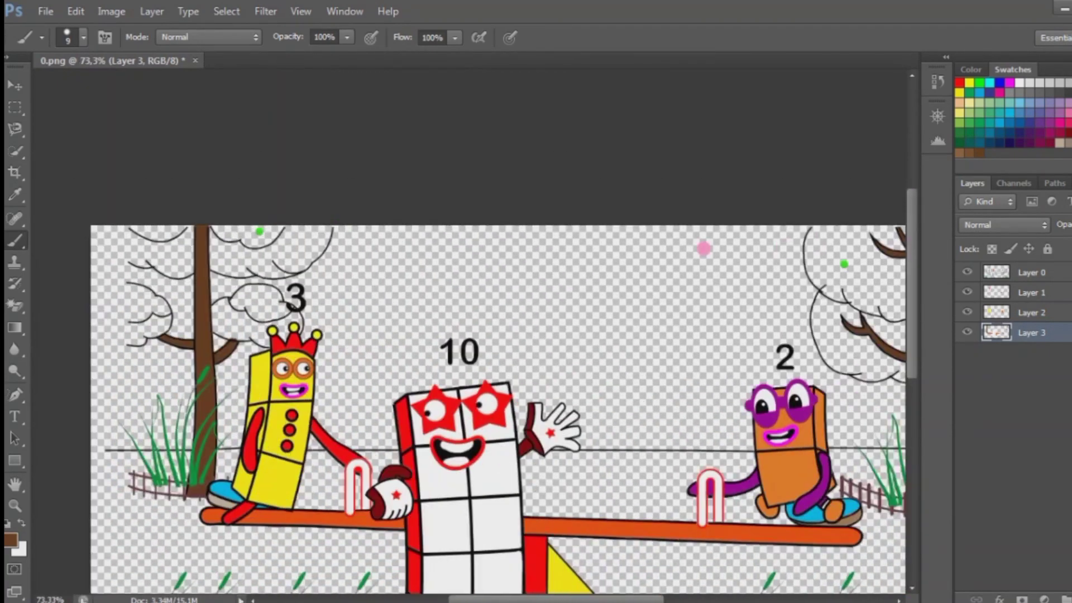
Sample the green marker dot and fill the foliage of the tree behind the 2 character on a new layer with a 40 px brush.
alt+click(179, 100)
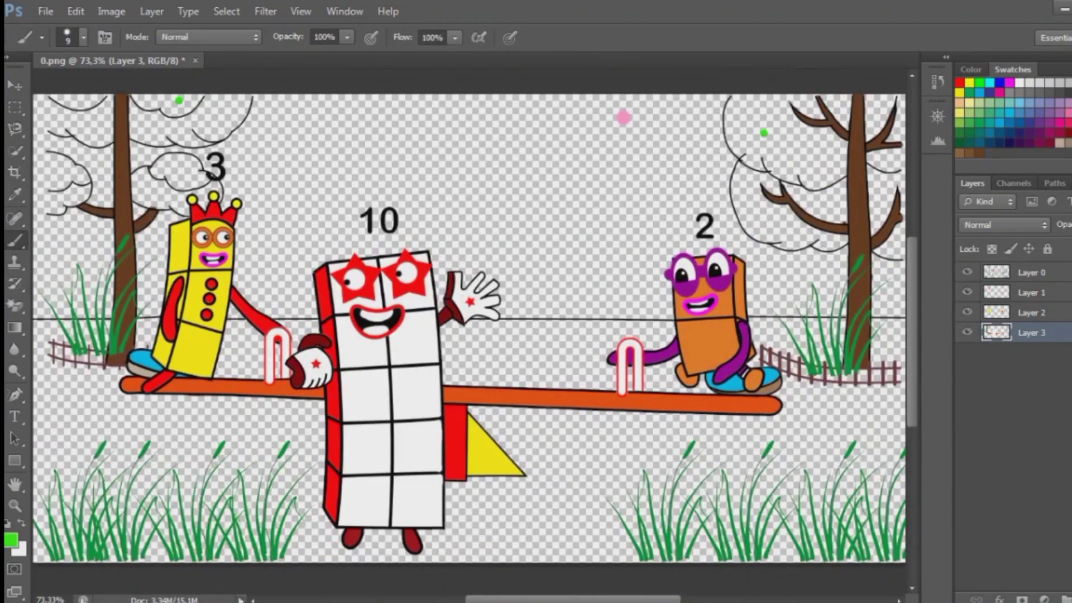
key(ctrl+shift+alt+n)
key(bracketright)
key(bracketright)
key(bracketright)
key(bracketright)
scroll(764, 133, up, 1)
scroll(763, 132, down, 1)
mouse_move(787, 126)
mouse_down()
mouse_move(732, 110)
mouse_move(748, 151)
mouse_move(809, 112)
mouse_move(894, 140)
mouse_move(810, 151)
mouse_move(871, 168)
mouse_move(896, 240)
mouse_up()
mouse_move(827, 206)
mouse_down()
mouse_move(737, 173)
mouse_move(754, 229)
mouse_move(781, 248)
mouse_move(798, 195)
mouse_up()
scroll(870, 235, up, 1)
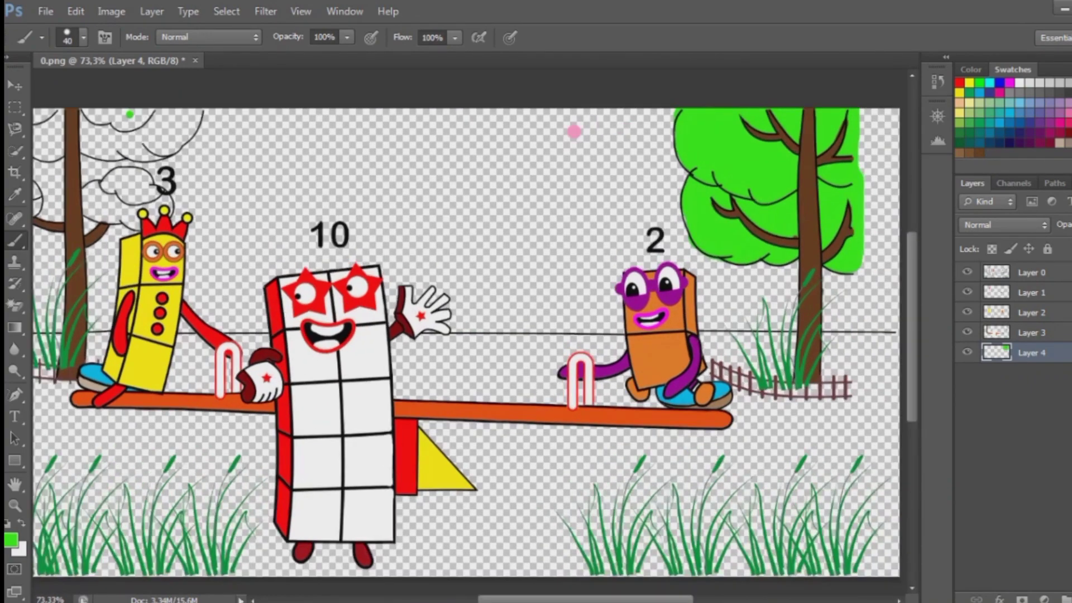
drag(874, 100, 887, 274)
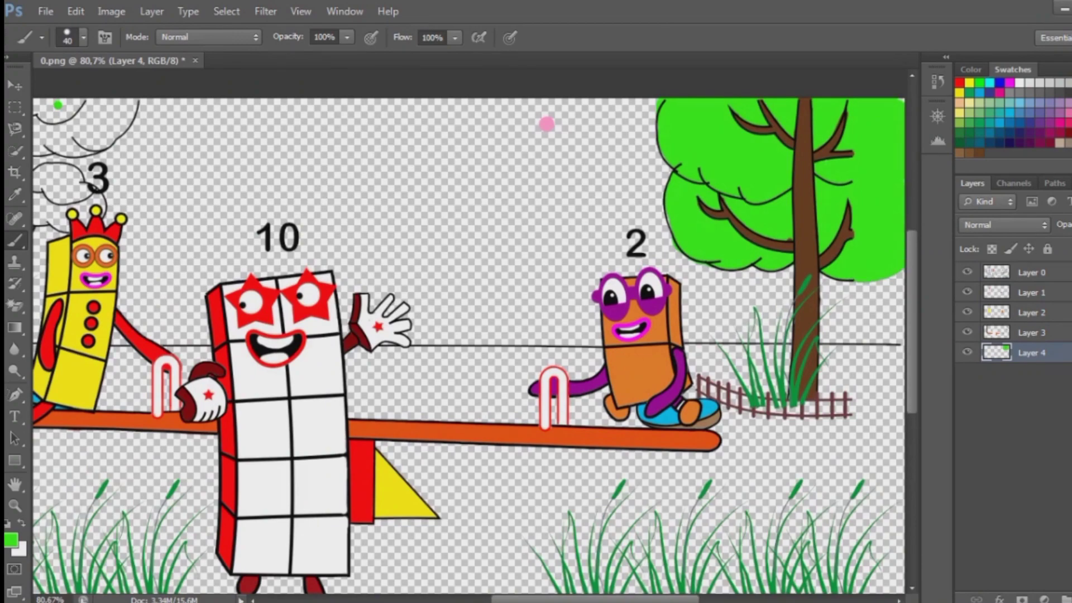
Fill the foliage of the tree behind the 3 character with the same bright green on Layer 4.
scroll(841, 208, down, 1)
scroll(139, 156, up, 2)
mouse_move(89, 112)
mouse_down()
mouse_move(184, 168)
mouse_move(95, 263)
mouse_move(167, 179)
mouse_move(184, 213)
mouse_move(245, 196)
mouse_move(274, 235)
mouse_move(284, 223)
mouse_move(346, 234)
mouse_move(280, 179)
mouse_move(391, 101)
mouse_move(251, 112)
mouse_move(262, 118)
mouse_up()
key(ctrl+minus)
key(ctrl+minus)
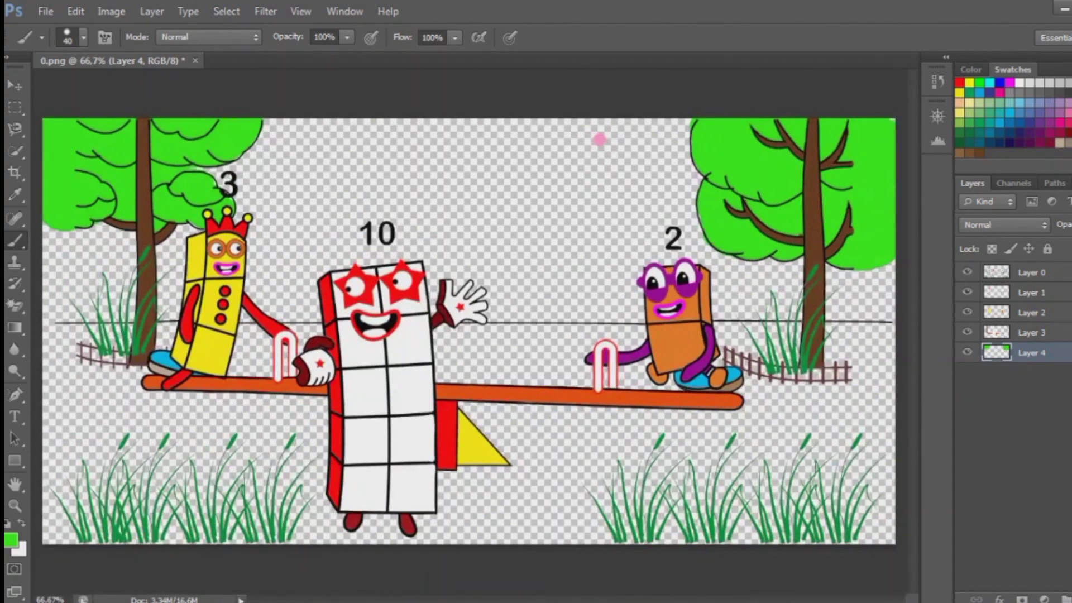
Add a new layer and fill the whole ground below the horizon line with medium green, enlarging the brush to 90 px.
key(ctrl+shift+alt+n)
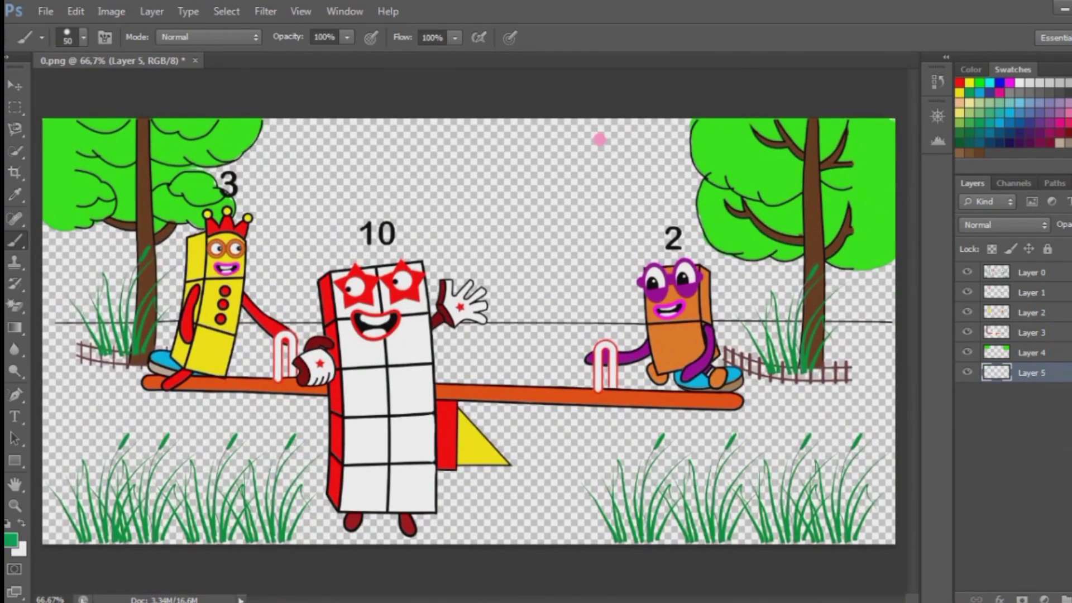
key(ctrl+z)
drag(50, 339, 167, 340)
mouse_move(251, 339)
mouse_down()
mouse_move(882, 335)
mouse_move(879, 486)
mouse_move(854, 536)
mouse_move(62, 527)
mouse_move(106, 394)
mouse_move(313, 410)
mouse_up()
key(bracketright)
key(bracketright)
key(bracketright)
key(bracketright)
mouse_move(435, 385)
mouse_down()
mouse_move(860, 369)
mouse_move(615, 497)
mouse_move(742, 441)
mouse_move(84, 450)
mouse_up()
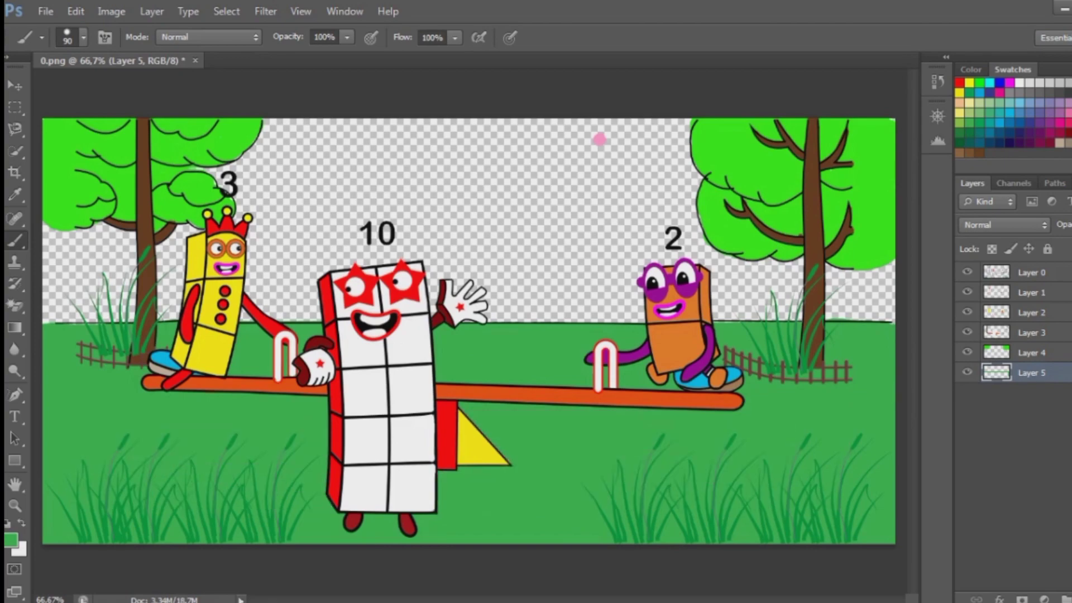
Cover the pink marker dot with teal on Layer 0 and fill the sky with teal on a new bottom layer.
key(ctrl+shift+alt+n)
click(601, 148)
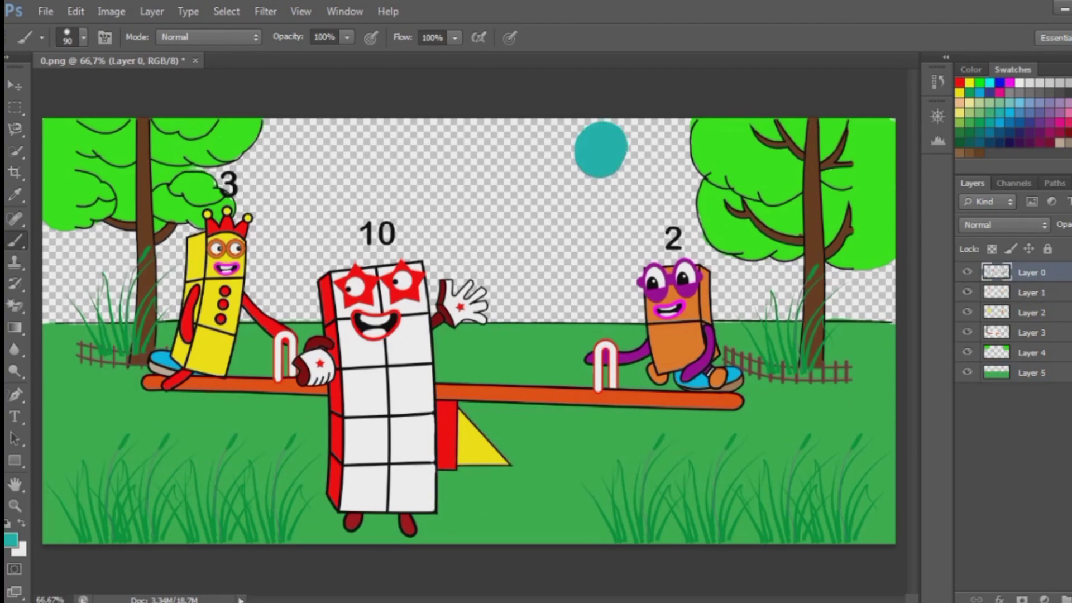
mouse_move(257, 140)
mouse_down()
mouse_move(687, 139)
mouse_move(480, 175)
mouse_up()
click(84, 37)
click(60, 167)
key(Return)
mouse_move(351, 151)
mouse_down()
mouse_move(223, 168)
mouse_move(877, 290)
mouse_move(189, 252)
mouse_move(83, 268)
mouse_up()
drag(178, 246, 111, 251)
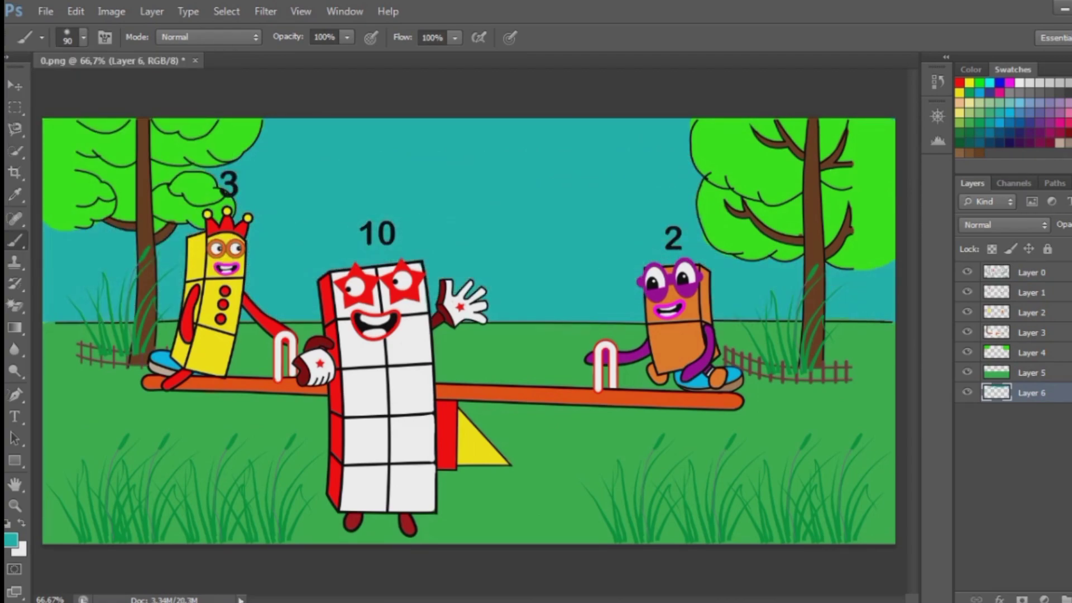
Choose a lighter teal and paint soft light streaks across the sky on Layer 6.
click(11, 539)
click(776, 357)
click(1042, 306)
key(b)
mouse_move(318, 167)
mouse_down()
mouse_move(799, 312)
mouse_move(168, 251)
mouse_up()
drag(832, 279, 888, 313)
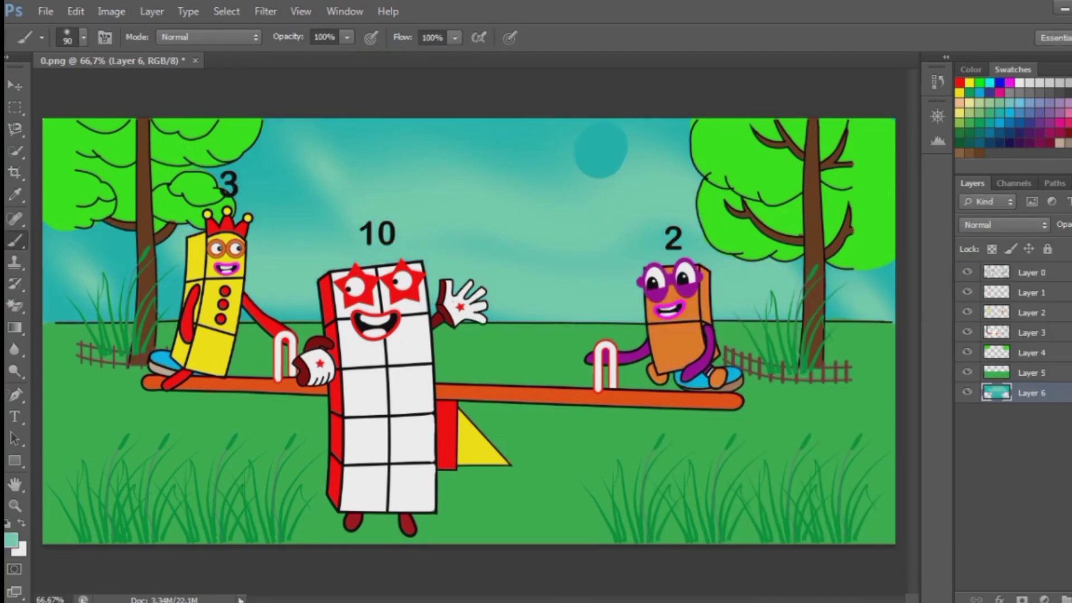